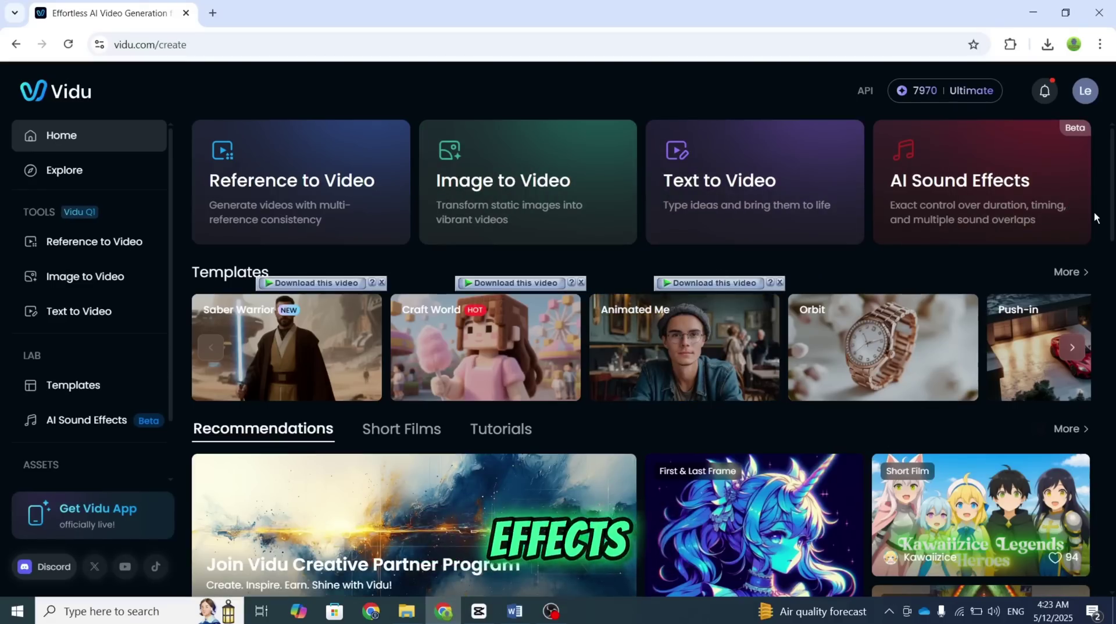
pyautogui.scroll(-3, 1106, 343)
pyautogui.scroll(-3, 1108, 347)
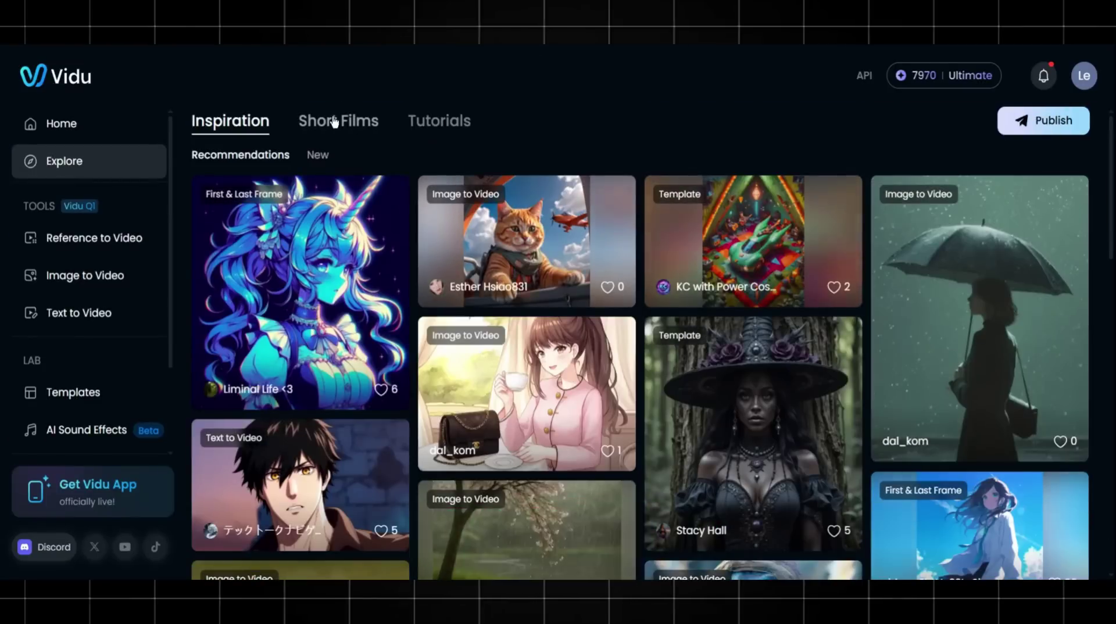
pyautogui.click(334, 121)
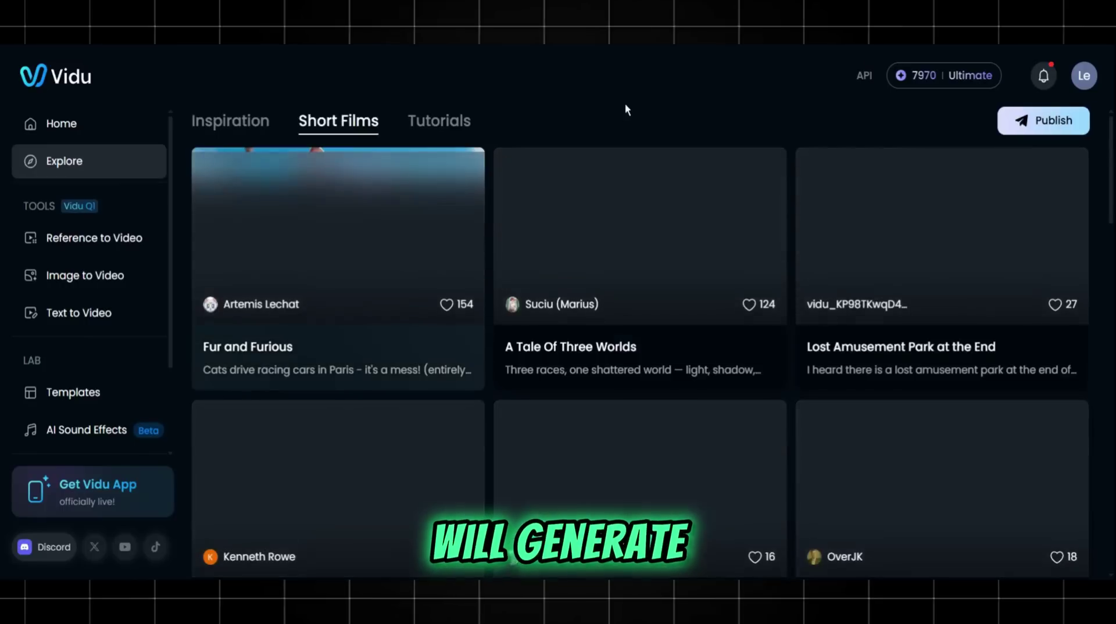
pyautogui.scroll(-4, 639, 343)
pyautogui.scroll(-12, 639, 343)
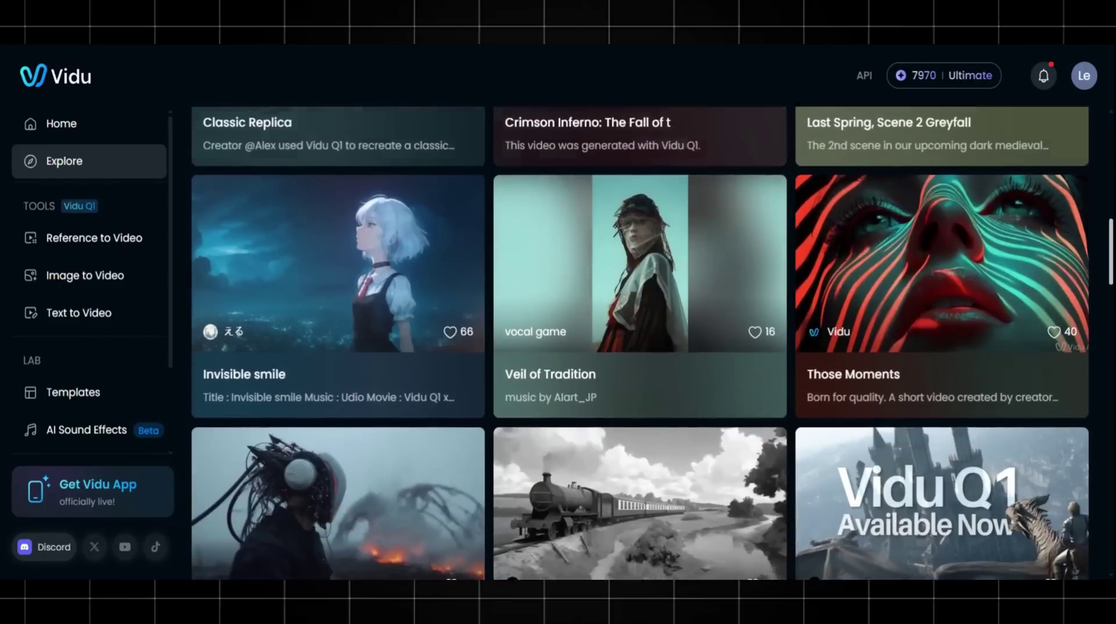
pyautogui.scroll(-3, 677, 118)
pyautogui.scroll(15, 677, 118)
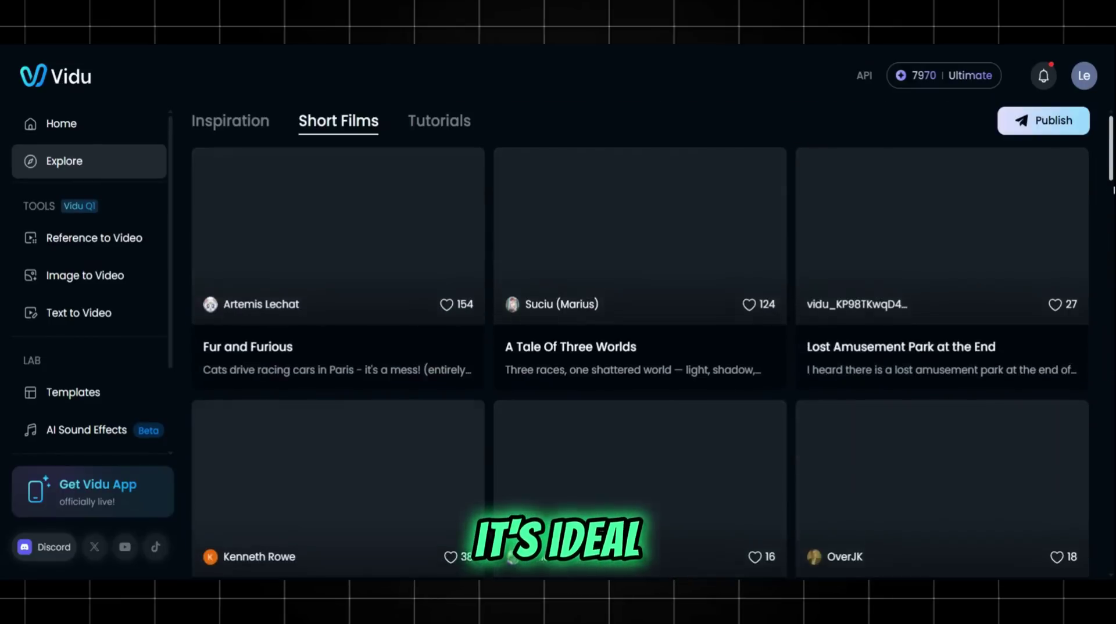
pyautogui.click(434, 123)
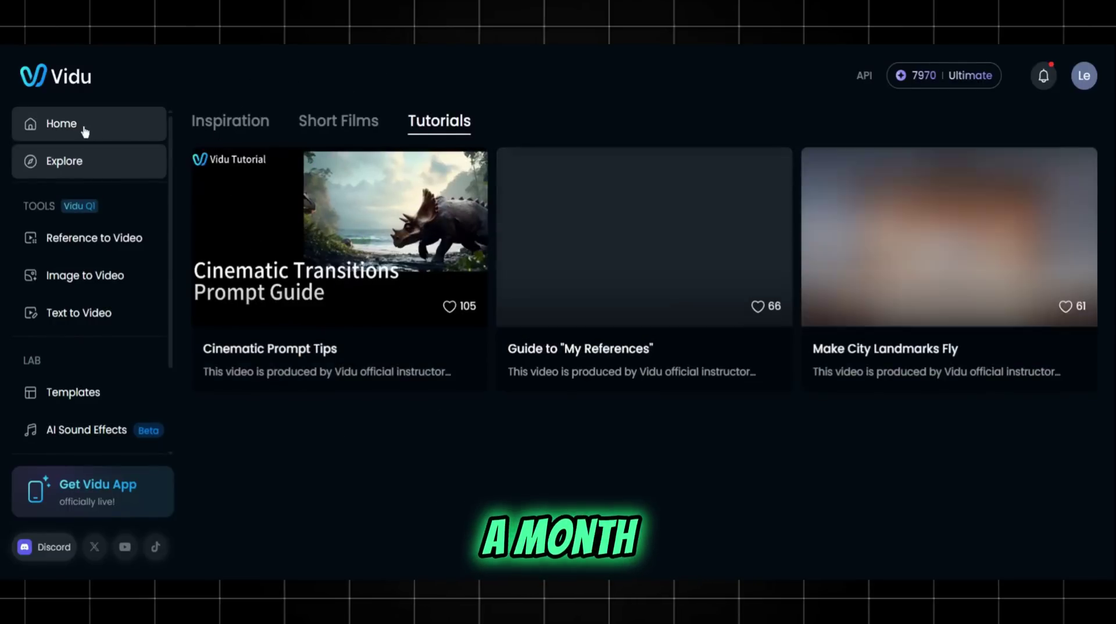
pyautogui.click(85, 129)
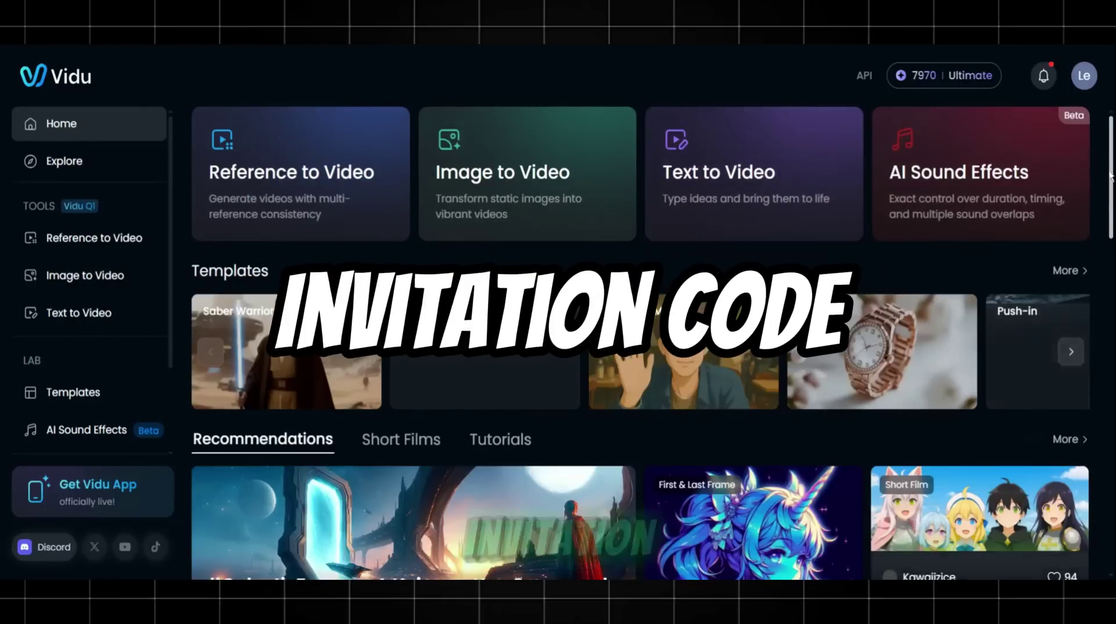
pyautogui.scroll(-2, 1109, 180)
pyautogui.scroll(1, 1109, 174)
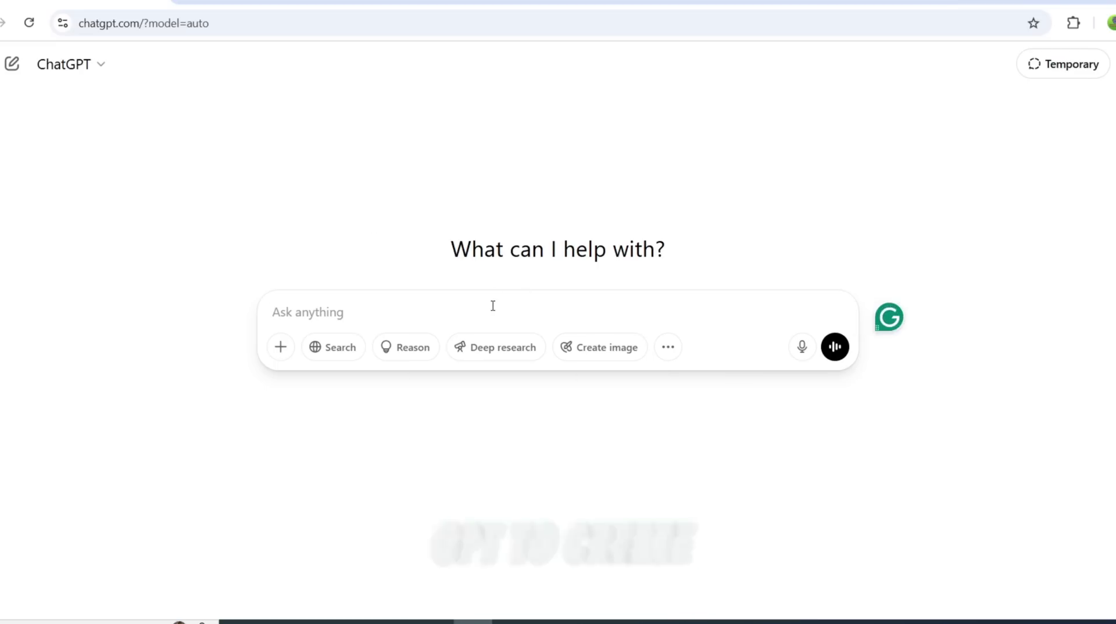
# Step: Send the pasted request for a 3-minute Western script about a sheriff capturing an outlaw, then read 'The Quiet End'
pyautogui.write('create a 3-minute script for a short movie about A notorious outlaw with a bounty on his head is captured by a sheriff in a quiet Western town')
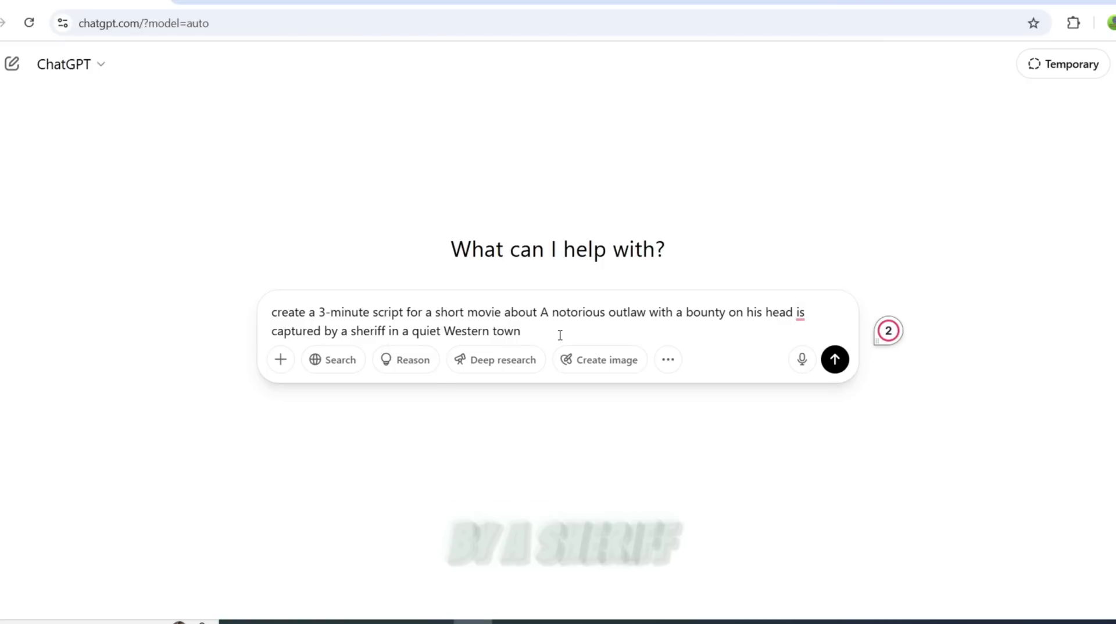
pyautogui.press('Return')
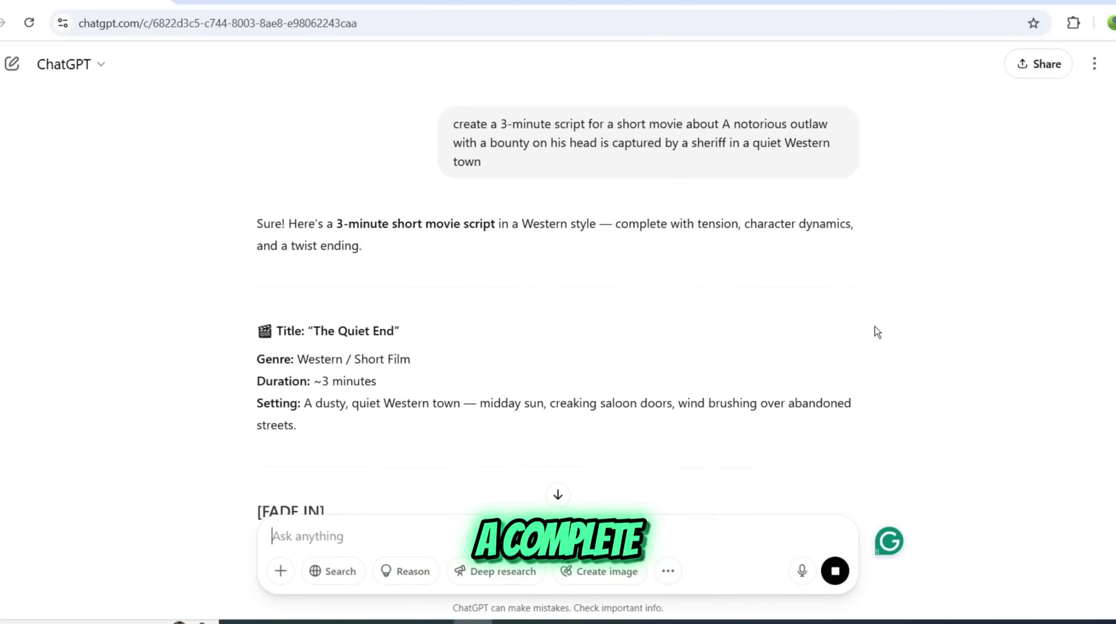
pyautogui.scroll(-3, 882, 332)
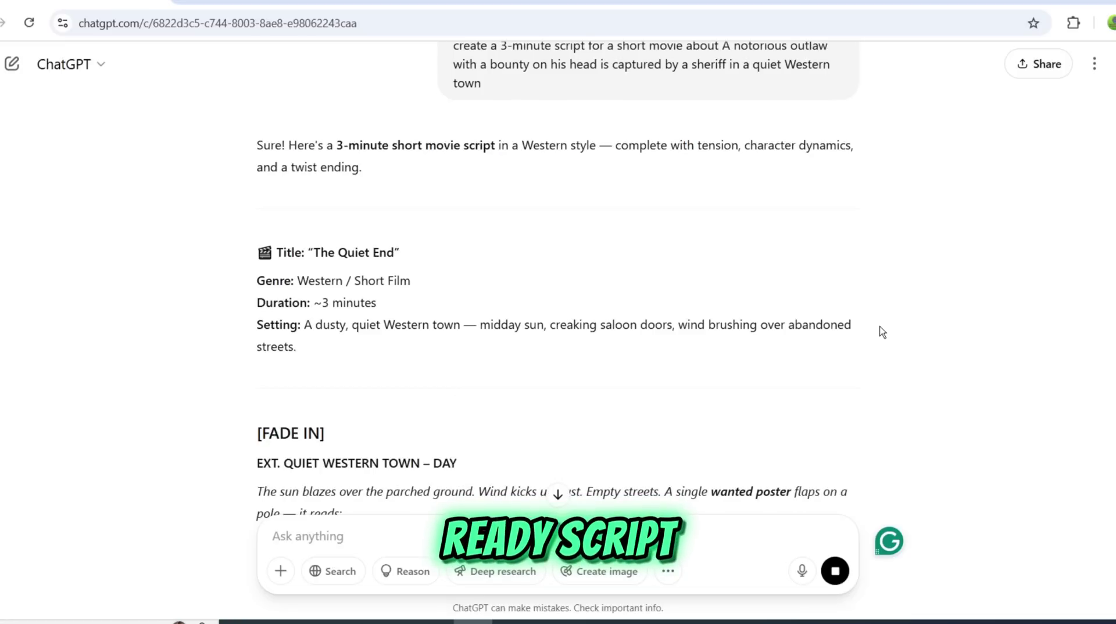
pyautogui.scroll(-3, 881, 332)
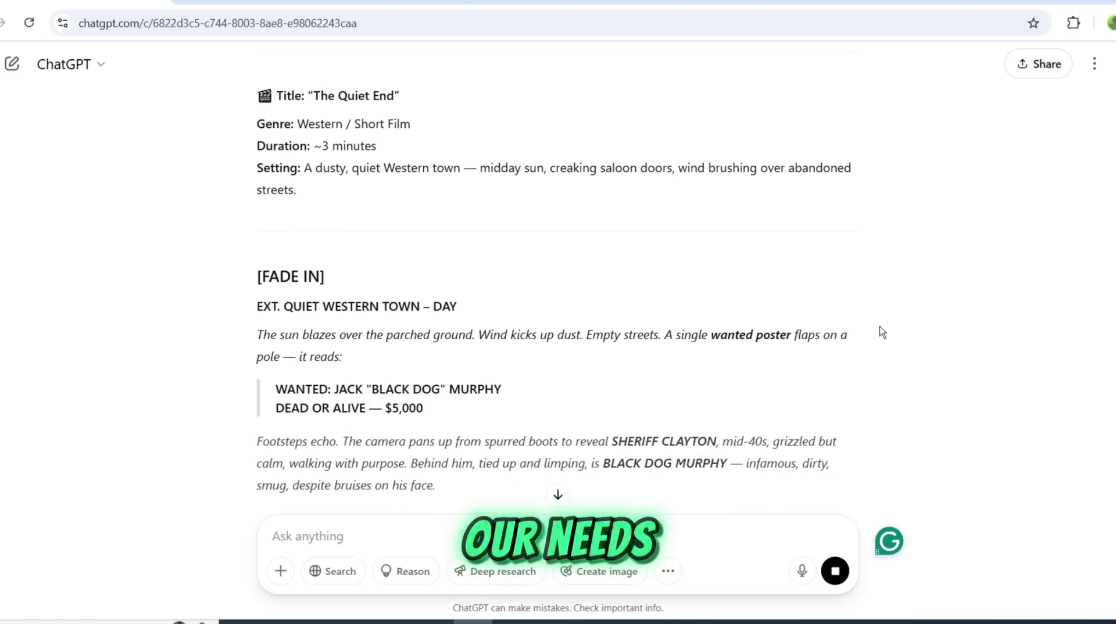
pyautogui.scroll(-10, 903, 322)
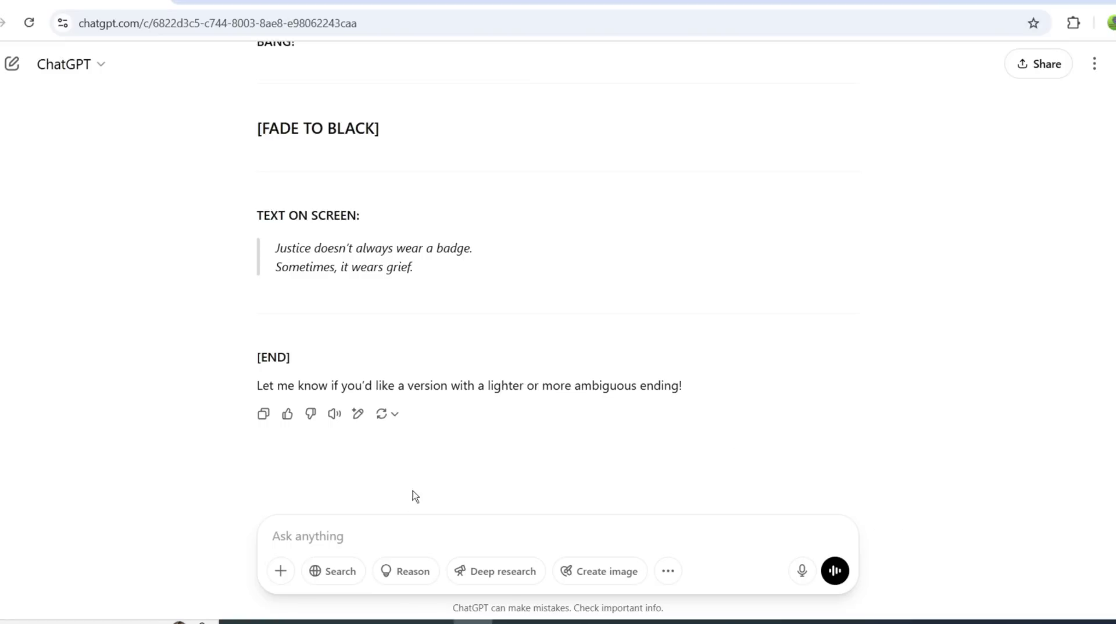
# Step: Request image prompts for all seven scenes with warm muted orange-and-yellow grading, then review them
pyautogui.click(388, 528)
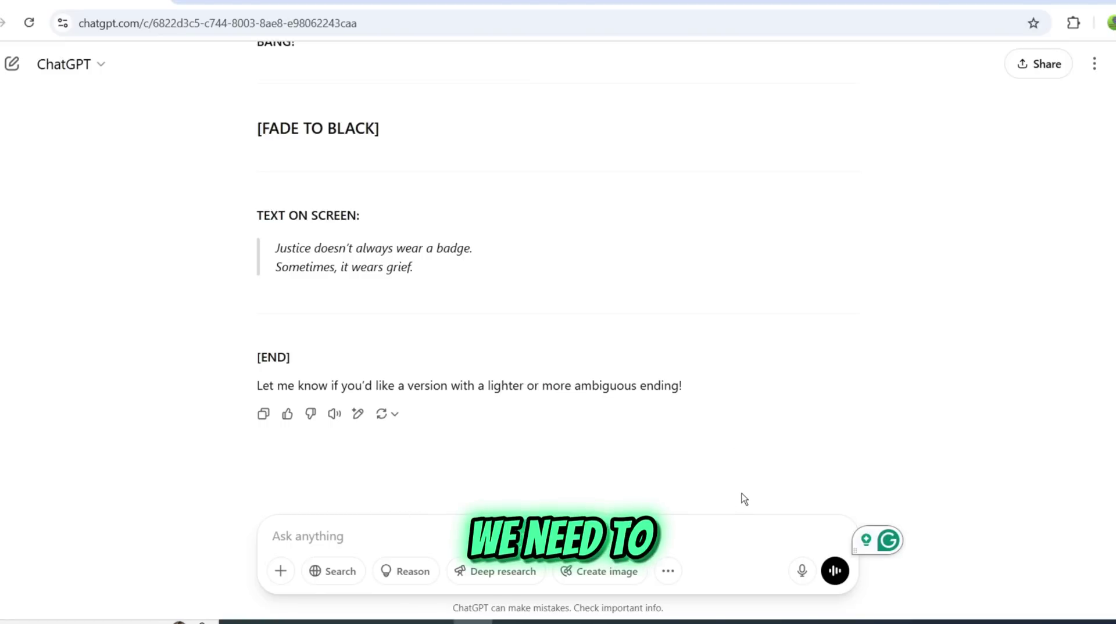
pyautogui.write('Generate image Generating Prompts for following scenes. Make sure all the image have the same color grading "a warm color grading style with muted tones, like oranges and yellows"')
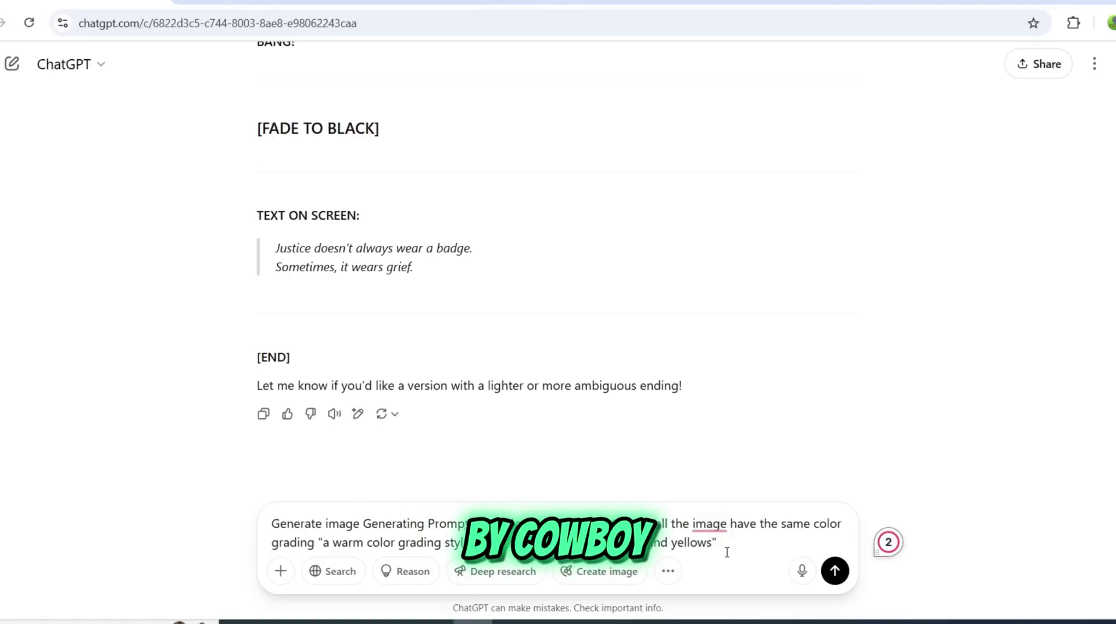
pyautogui.press('Return')
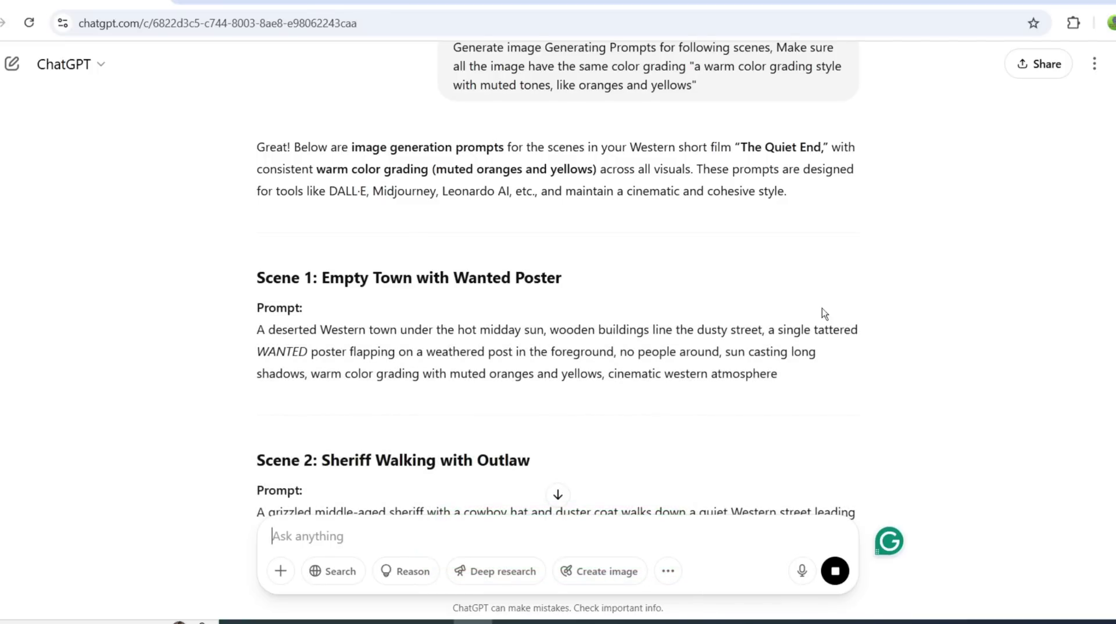
pyautogui.scroll(-1, 818, 328)
pyautogui.scroll(-1, 818, 333)
pyautogui.scroll(-1, 820, 333)
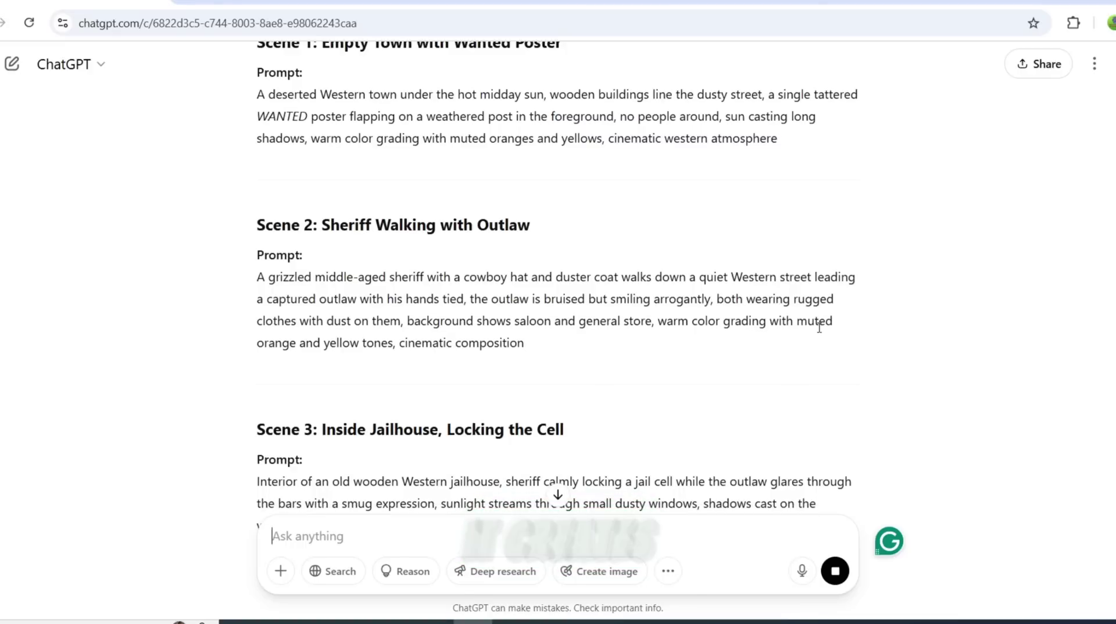
pyautogui.scroll(-1, 820, 333)
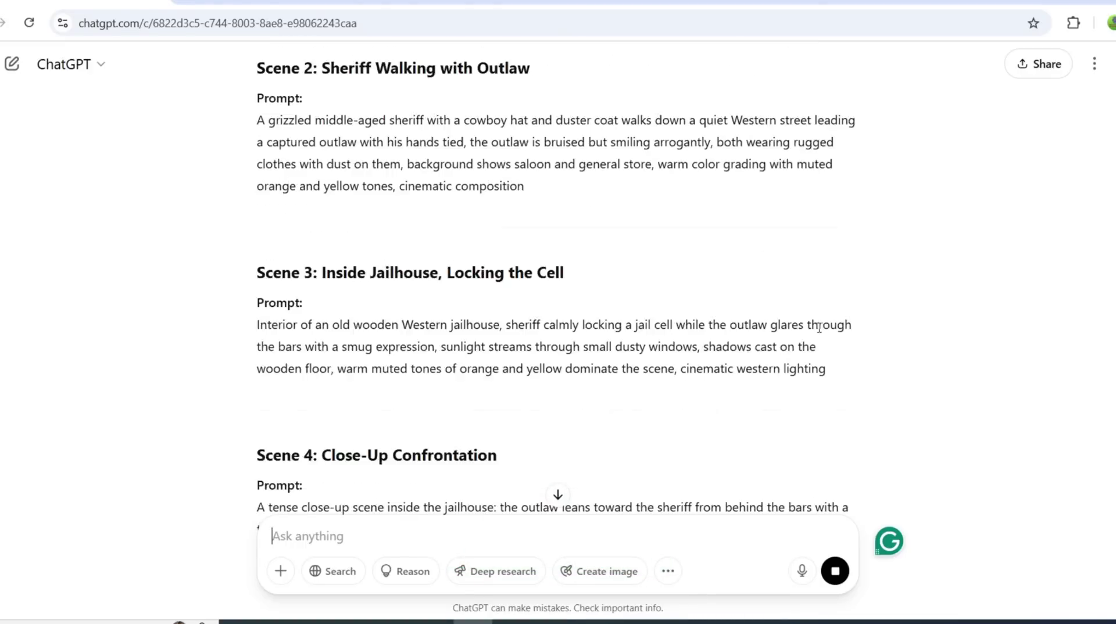
pyautogui.scroll(-13, 818, 328)
pyautogui.scroll(8, 820, 331)
pyautogui.scroll(15, 819, 332)
pyautogui.scroll(-20, 819, 332)
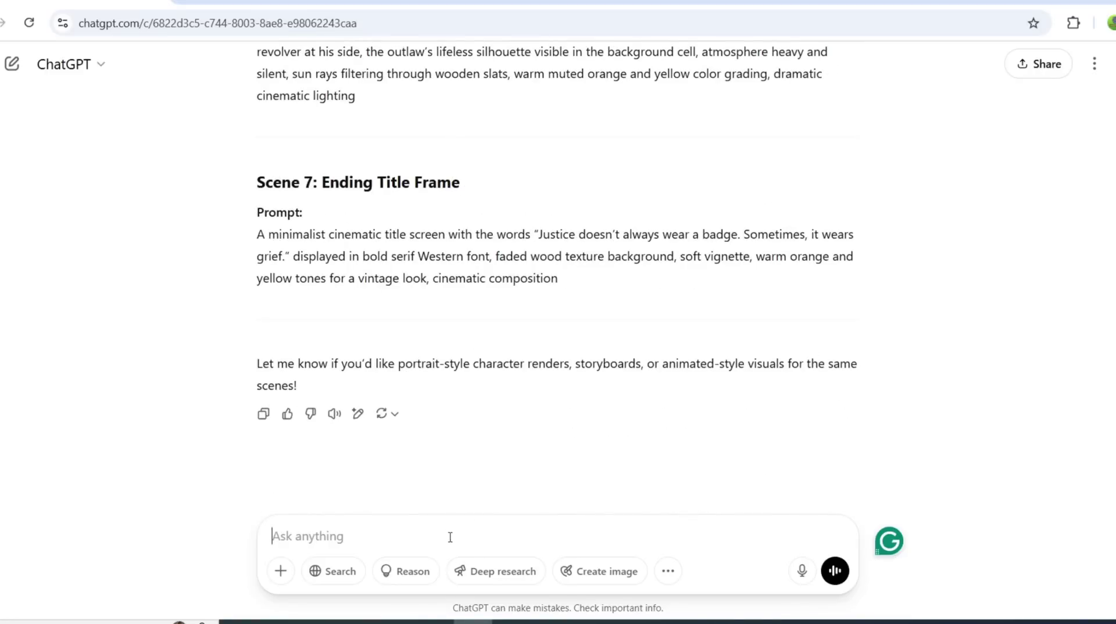
# Step: Send 'Create an Image prompt for this' with the quoted cowboy line, then review both returned prompts
pyautogui.write('Create an Ima')
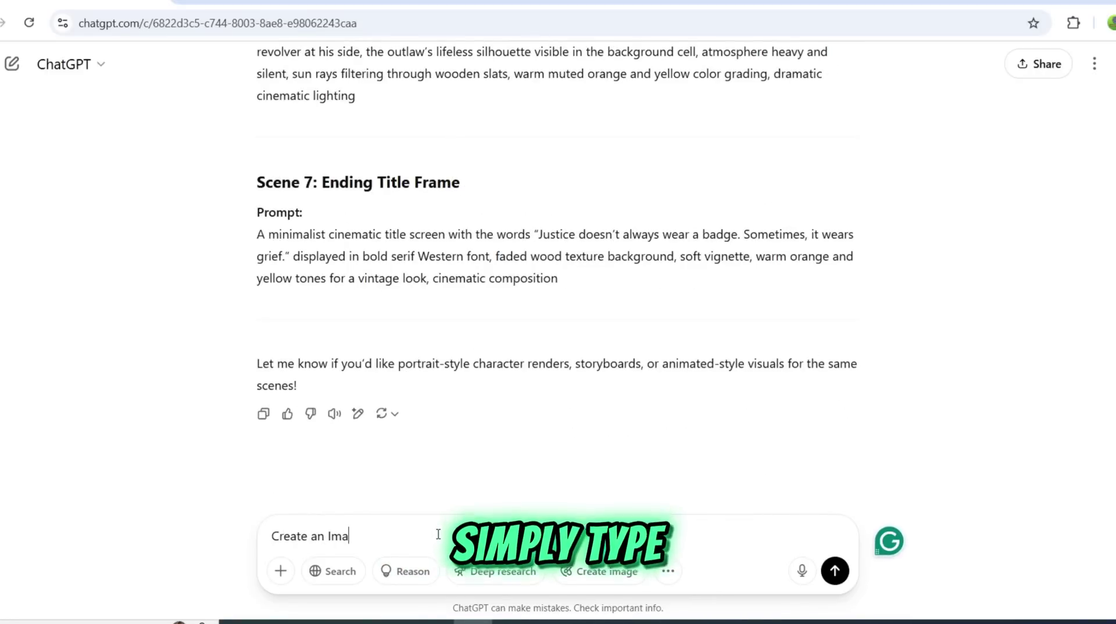
pyautogui.write('ge prom')
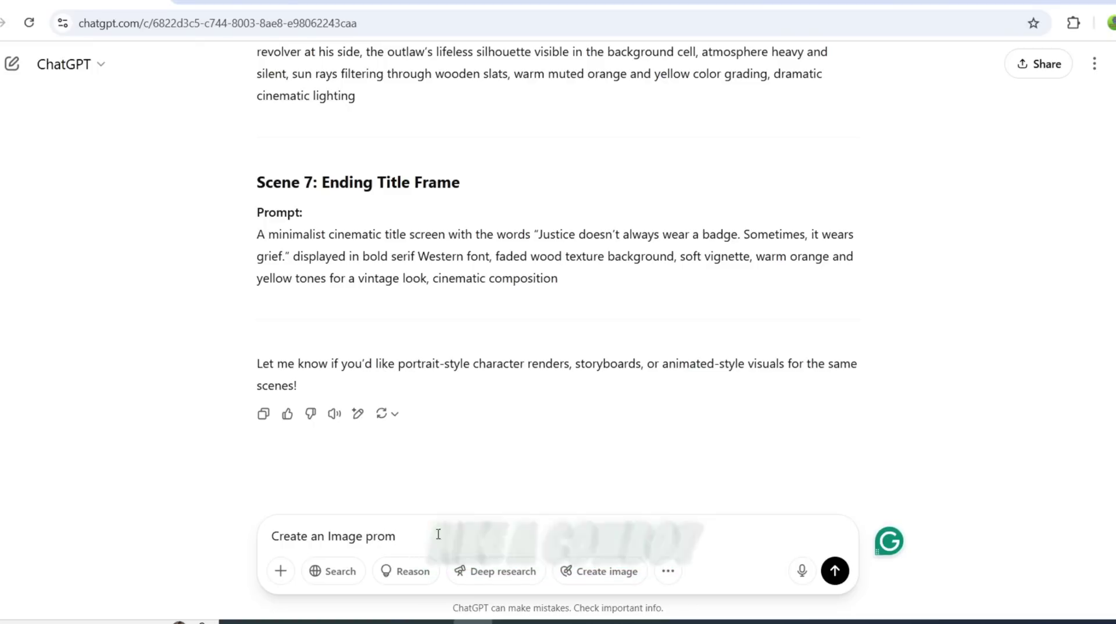
pyautogui.write('pt for t')
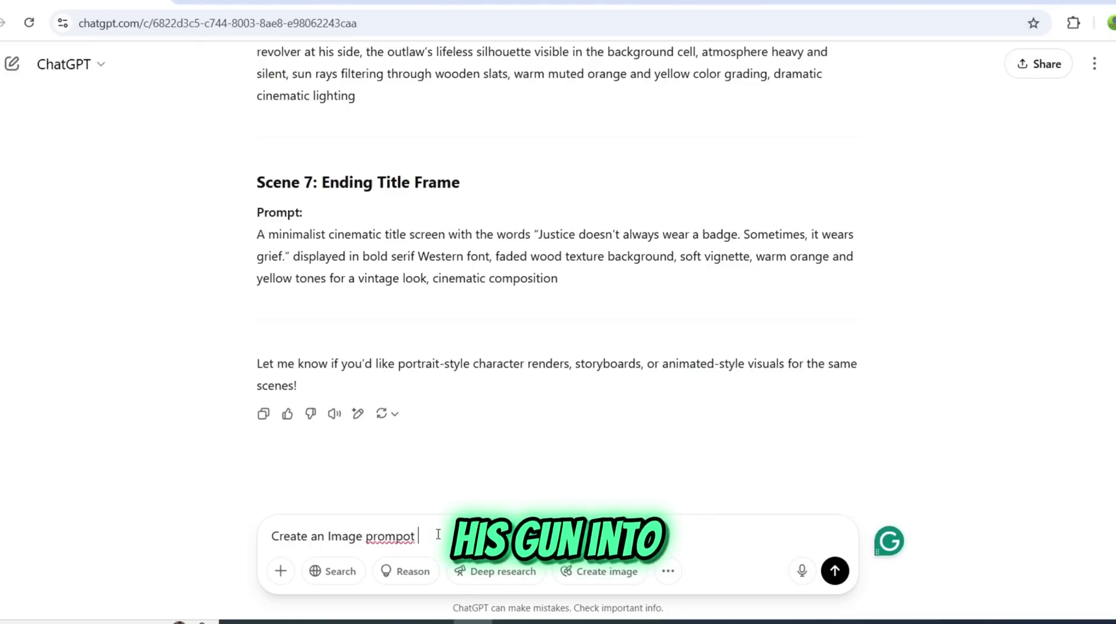
pyautogui.press('BackSpace')
pyautogui.press('BackSpace')
pyautogui.write('t for this ""')
pyautogui.write('a coy boy in the west sitting infront of his')
pyautogui.press('Return')
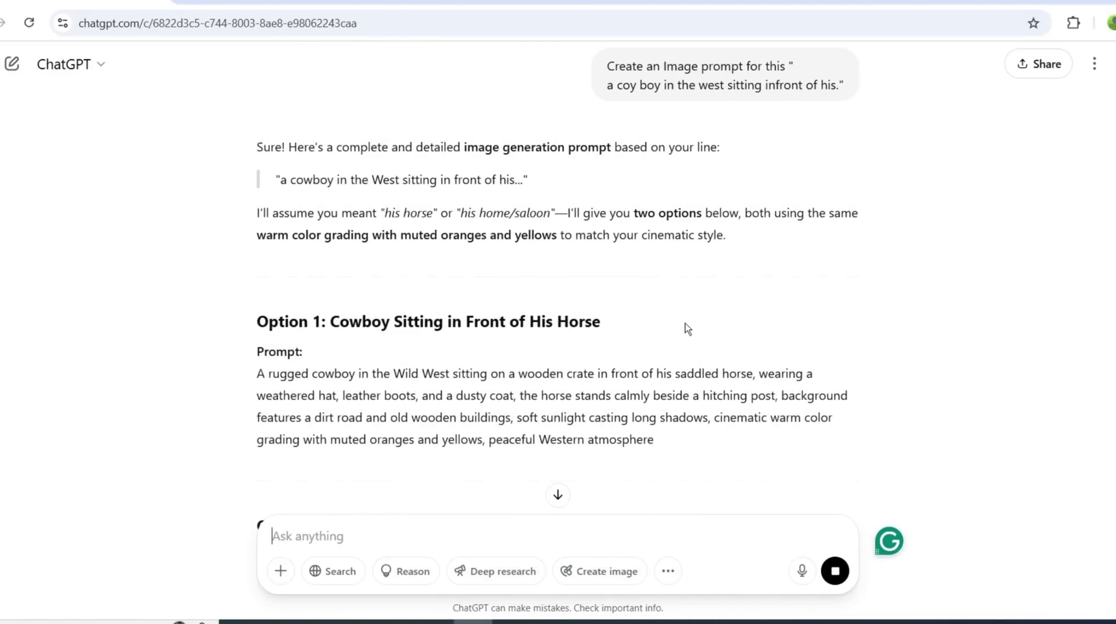
pyautogui.scroll(-3, 484, 401)
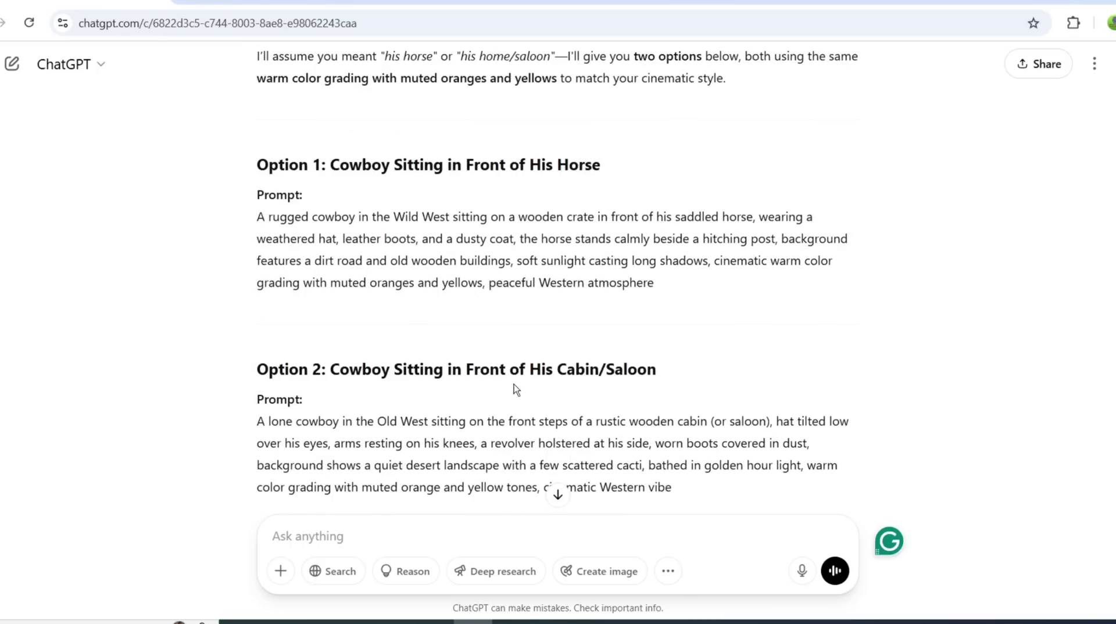
pyautogui.scroll(-3, 574, 362)
pyautogui.scroll(4, 625, 376)
pyautogui.scroll(3, 578, 331)
pyautogui.scroll(-7, 530, 396)
pyautogui.scroll(7, 511, 391)
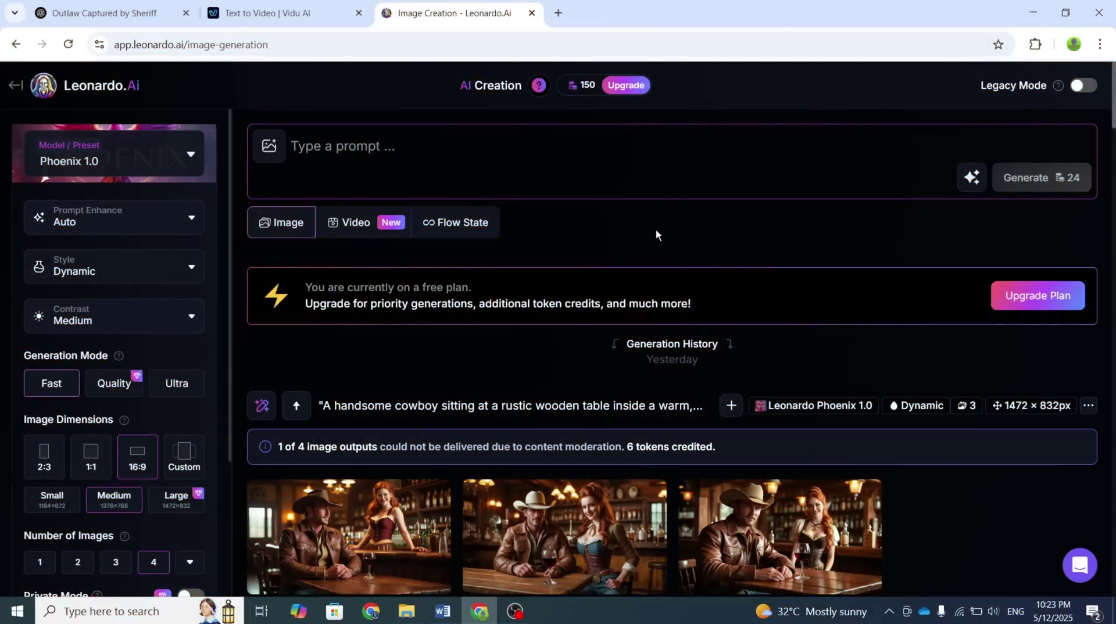
# Step: Generate four Leonardo.Ai images from the Scene 1 deserted-town prompt and inspect one full size
pyautogui.click(360, 18)
pyautogui.click(126, 3)
pyautogui.moveTo(279, 314); pyautogui.dragTo(763, 354)
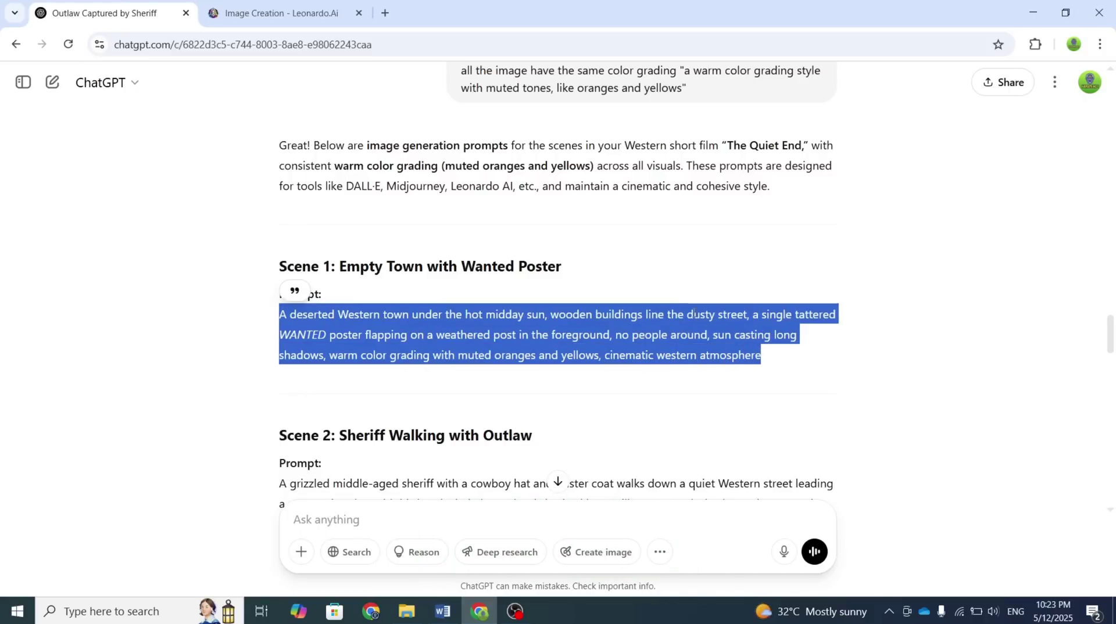
pyautogui.hotkey('ctrl', 'c')
pyautogui.click(279, 13)
pyautogui.hotkey('ctrl', 'v')
pyautogui.click(1041, 221)
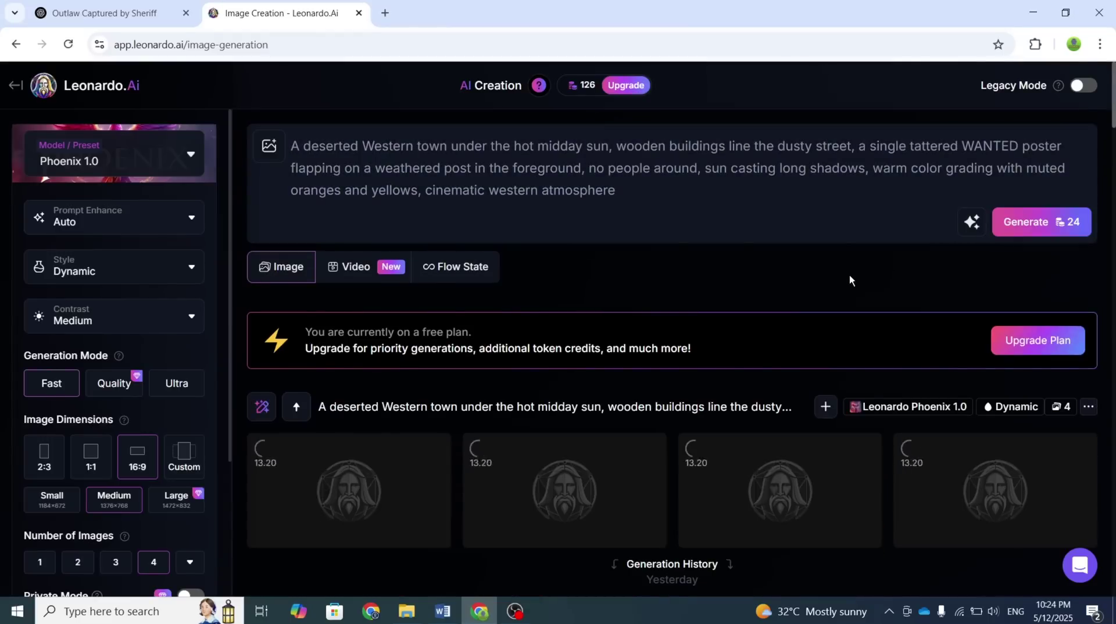
pyautogui.click(564, 488)
pyautogui.press('Escape')
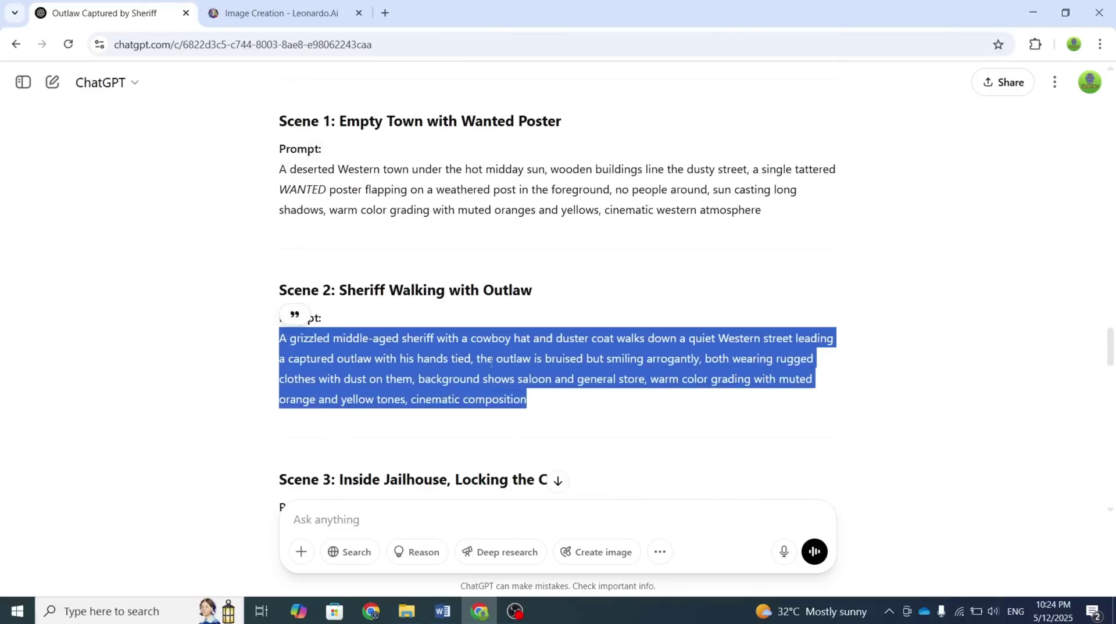
# Step: Generate four images from the Scene 2 sheriff prompt and open the first one
pyautogui.hotkey('ctrl', 'c')
pyautogui.click(279, 13)
pyautogui.hotkey('ctrl', 'v')
pyautogui.click(1041, 222)
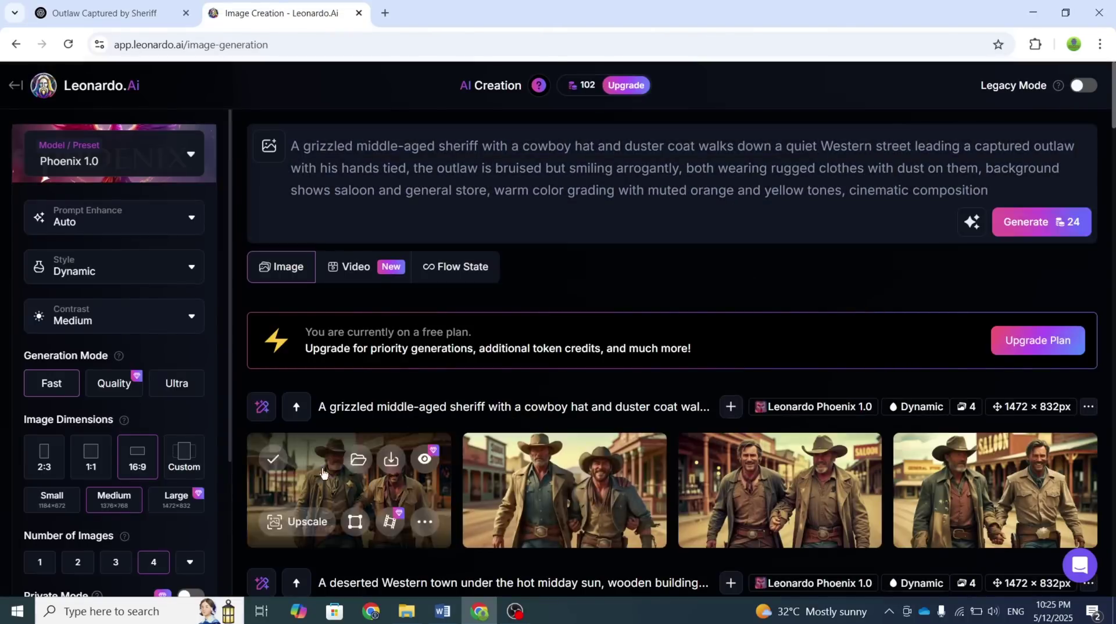
pyautogui.click(348, 476)
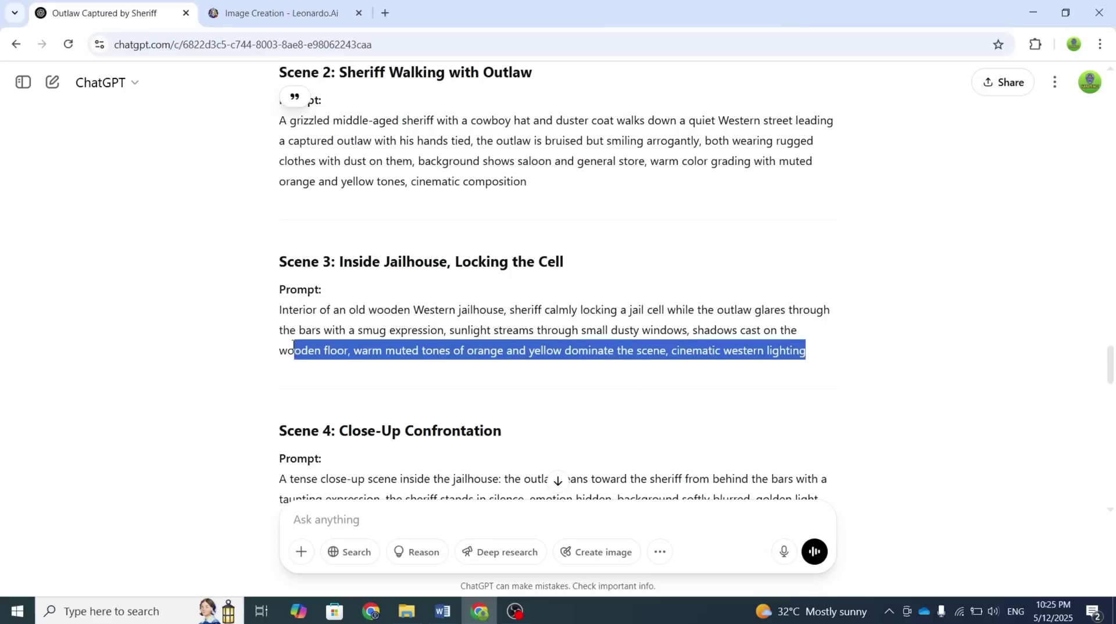
# Step: Generate four images from the Scene 3 prompt and scroll the feed to review the results
pyautogui.hotkey('ctrl', 'c')
pyautogui.click(279, 13)
pyautogui.hotkey('ctrl', 'v')
pyautogui.click(1041, 221)
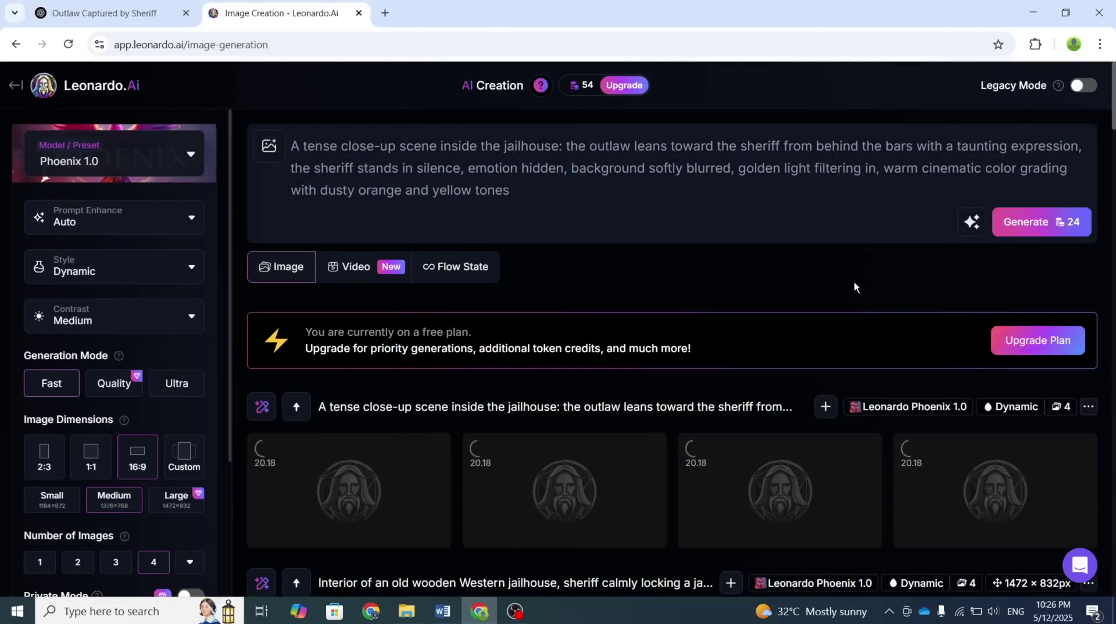
pyautogui.scroll(-1, 825, 348)
pyautogui.scroll(1, 793, 195)
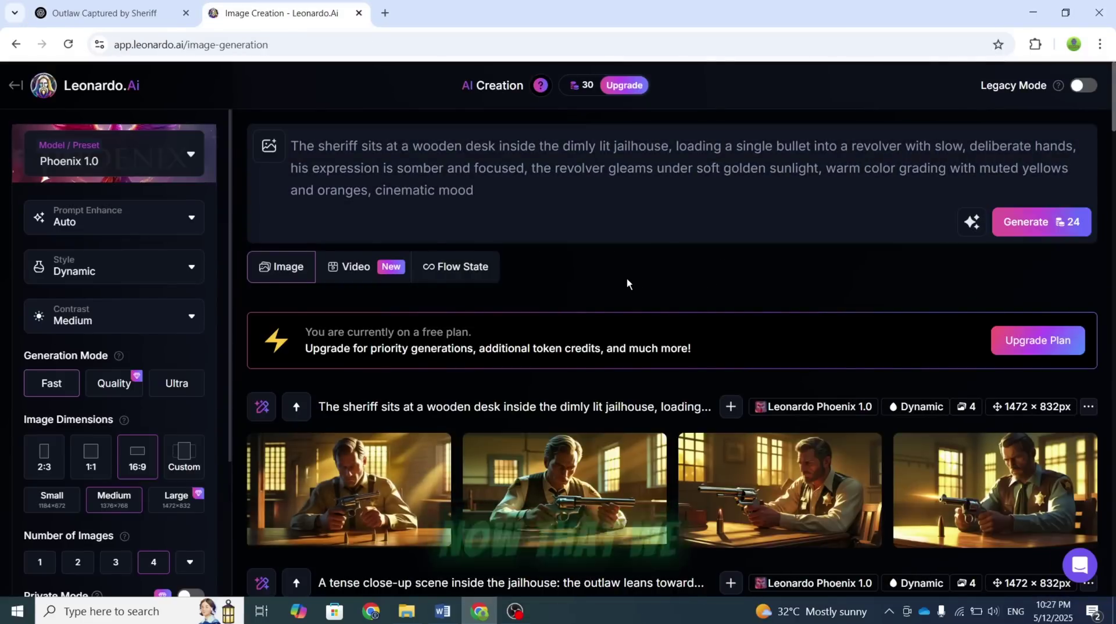
pyautogui.scroll(-10, 630, 290)
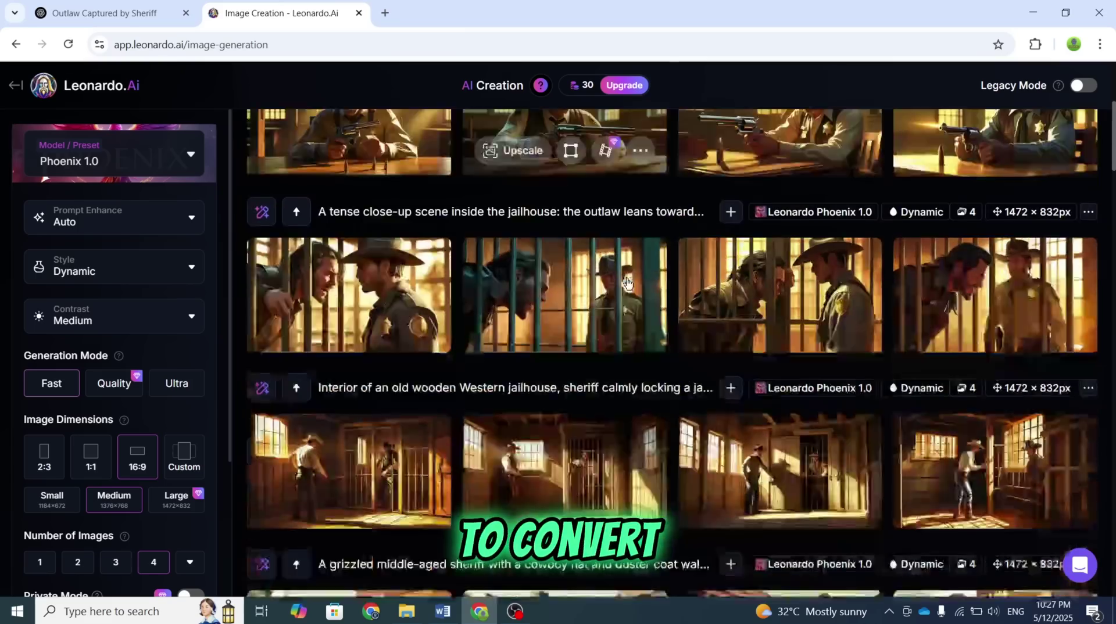
pyautogui.scroll(5, 635, 308)
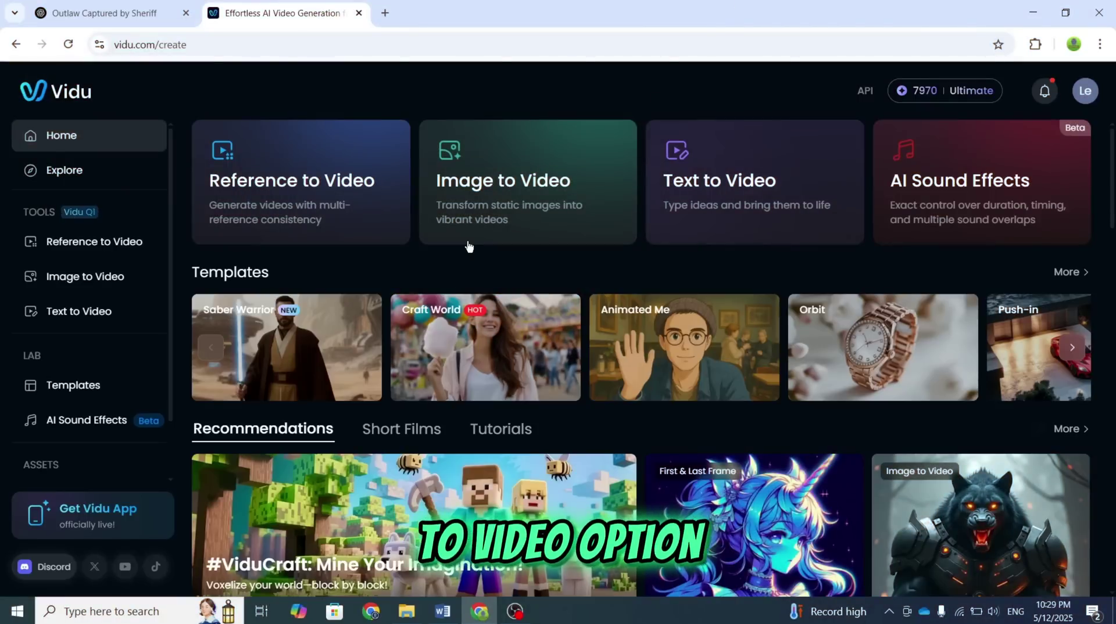
# Step: Start an Image to Video job on Vidu Q1 using the deserted Western town picture as the starting frame
pyautogui.click(532, 199)
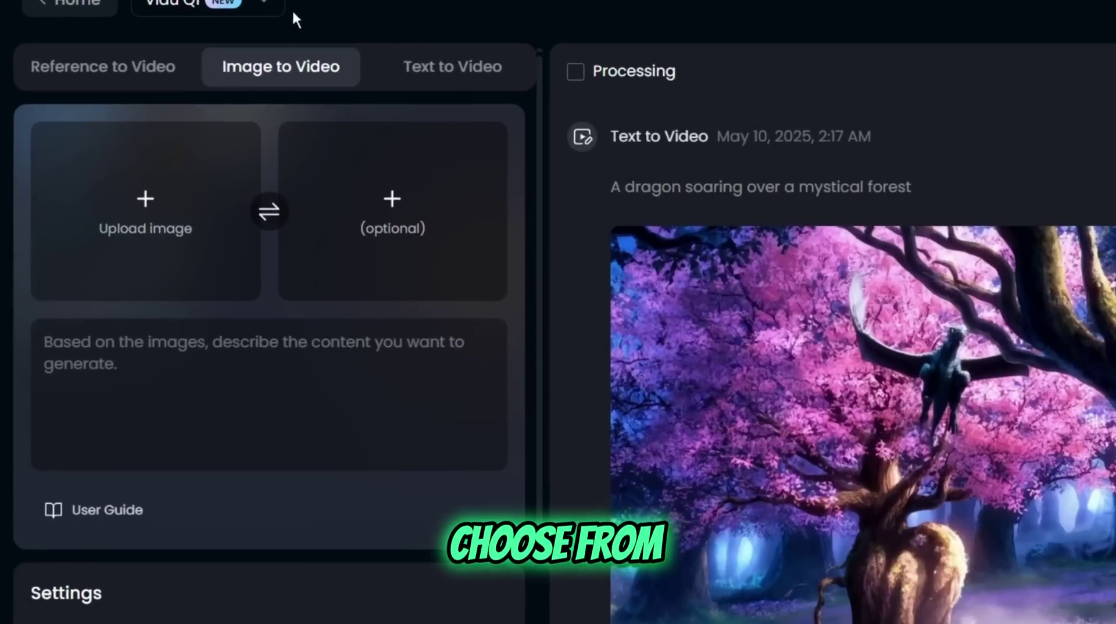
pyautogui.click(250, 6)
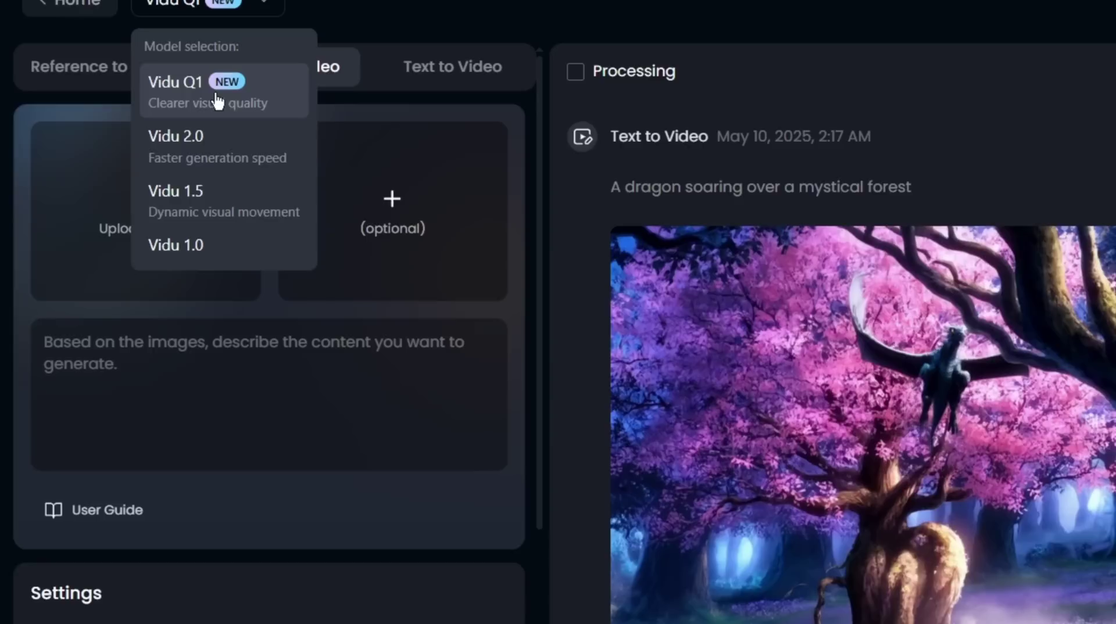
pyautogui.click(208, 104)
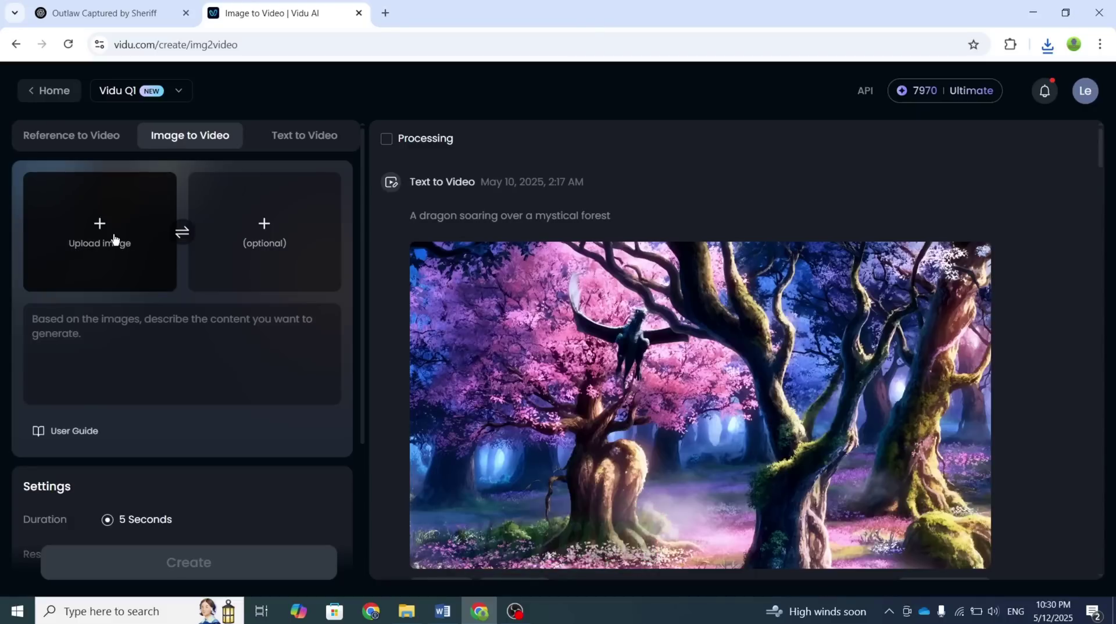
pyautogui.click(113, 235)
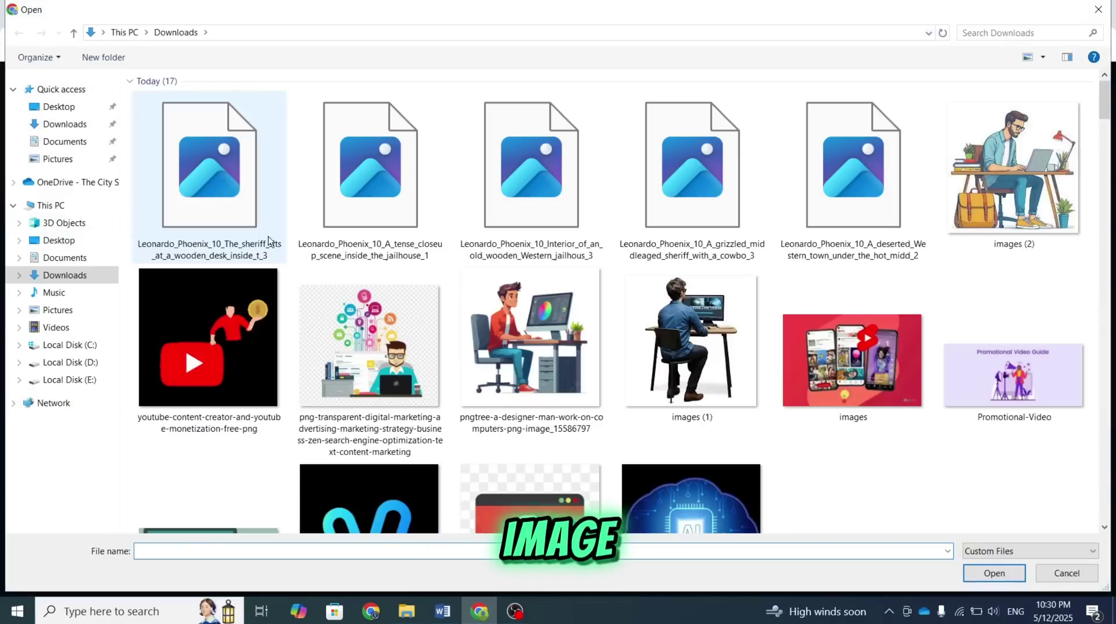
pyautogui.doubleClick(863, 201)
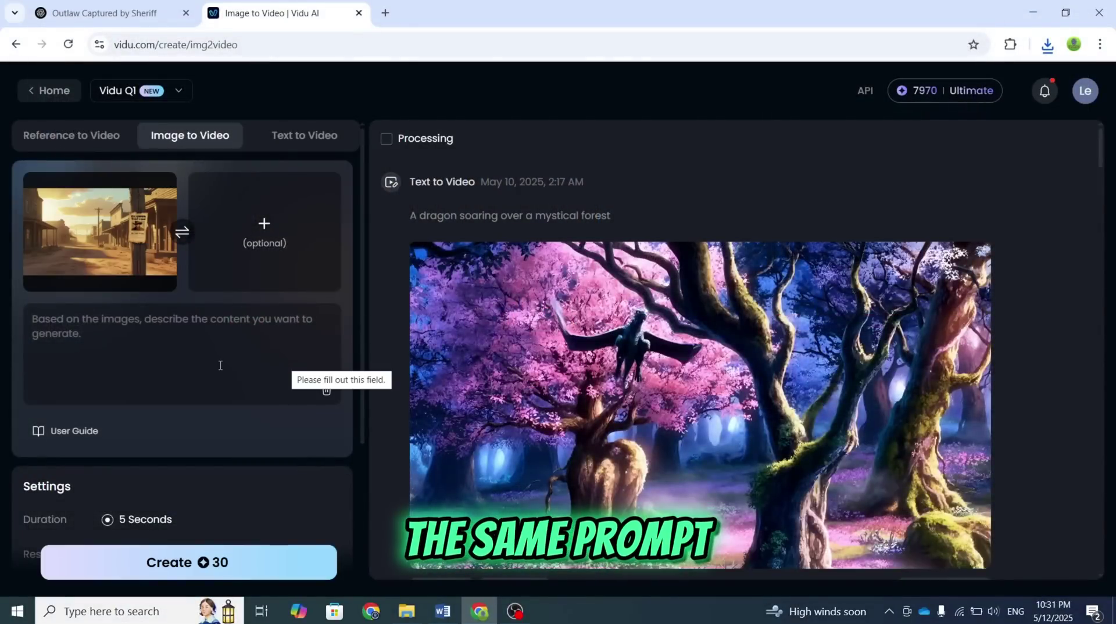
# Step: Paste the Scene 1 town prompt from ChatGPT, adjust the video count and create the 5-second 1080p clip
pyautogui.click(103, 358)
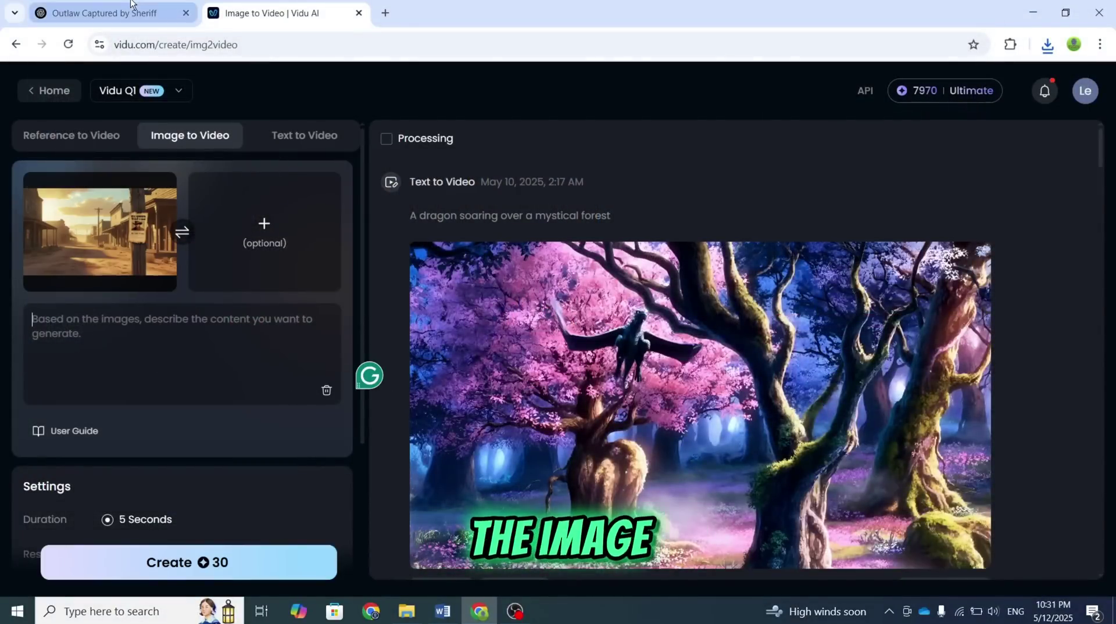
pyautogui.click(105, 13)
pyautogui.scroll(10, 668, 291)
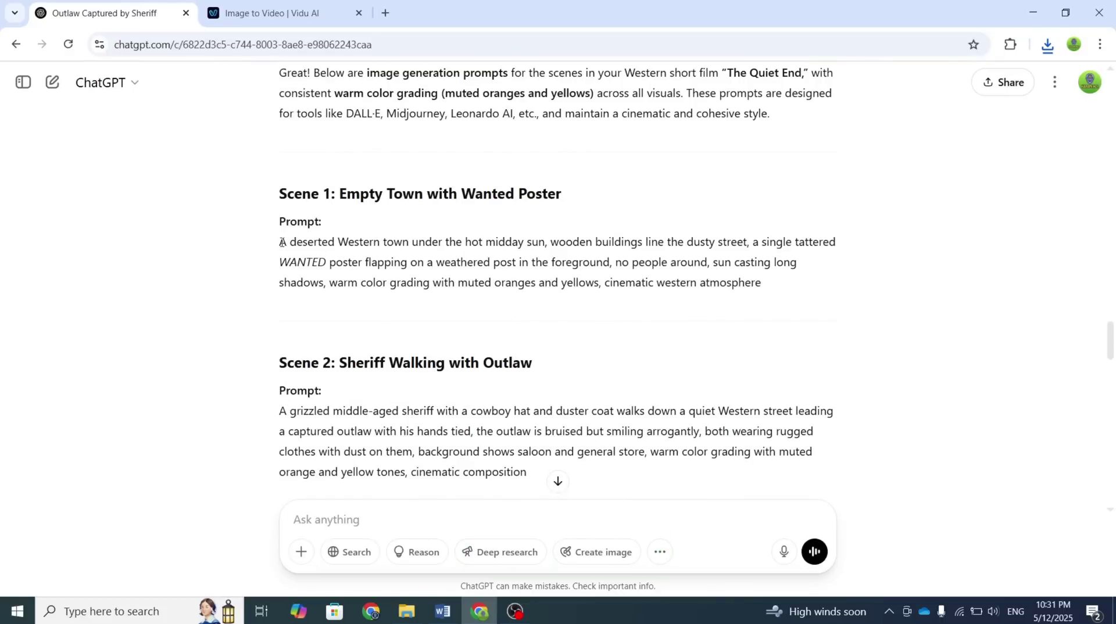
pyautogui.moveTo(283, 242); pyautogui.dragTo(749, 243)
pyautogui.hotkey('ctrl', 'c')
pyautogui.click(265, 13)
pyautogui.hotkey('ctrl', 'v')
pyautogui.scroll(-3, 252, 400)
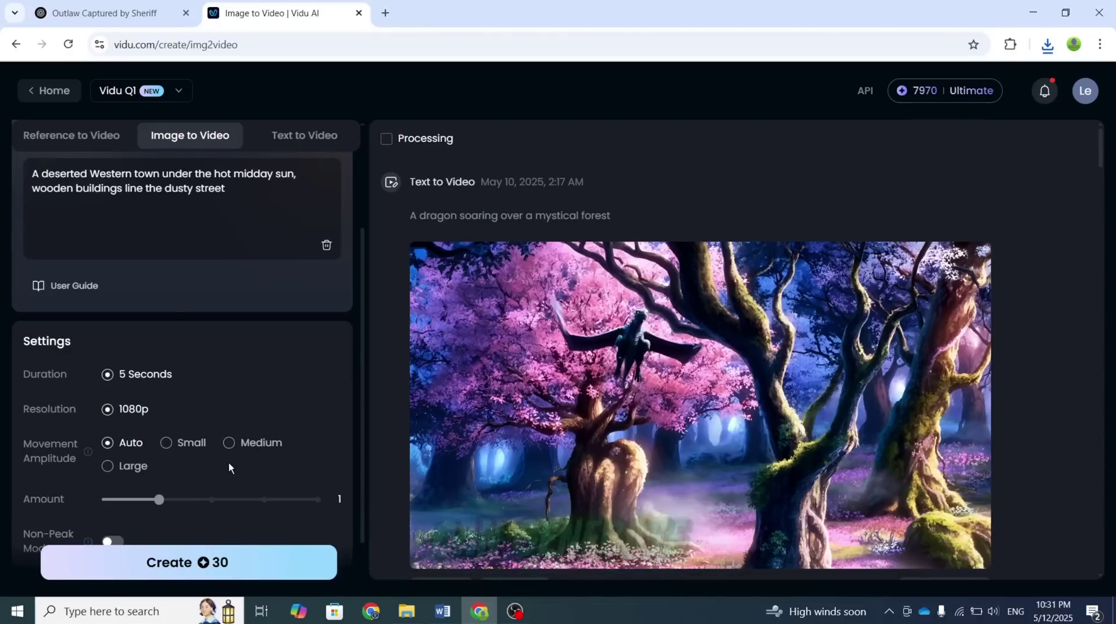
pyautogui.scroll(-1, 229, 463)
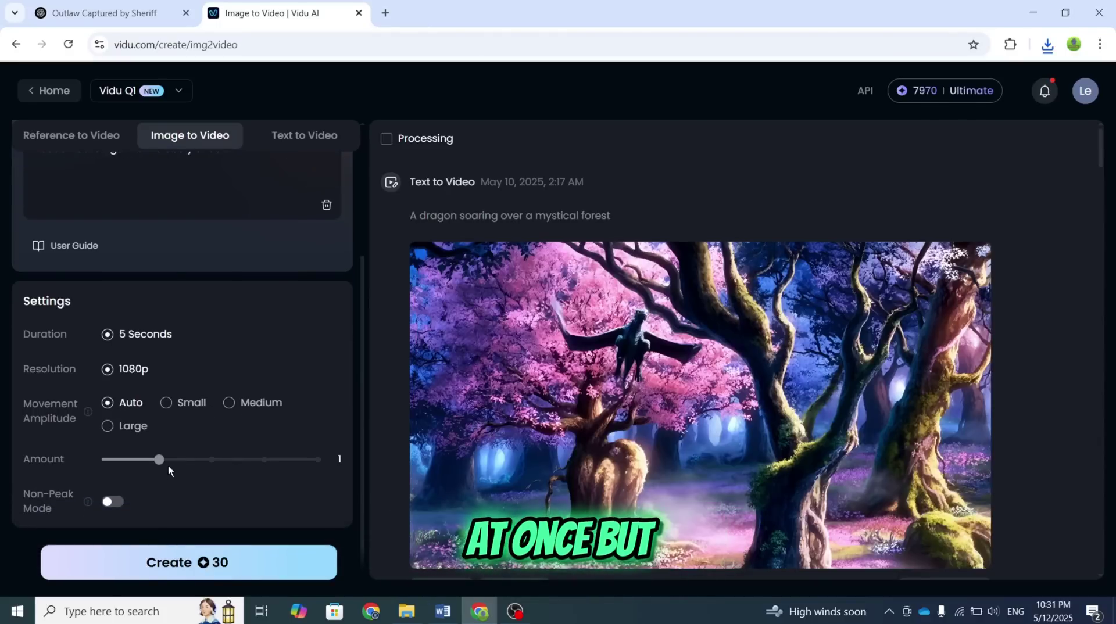
pyautogui.moveTo(167, 466)
pyautogui.mouseDown()
pyautogui.moveTo(321, 470)
pyautogui.moveTo(172, 465)
pyautogui.mouseUp()
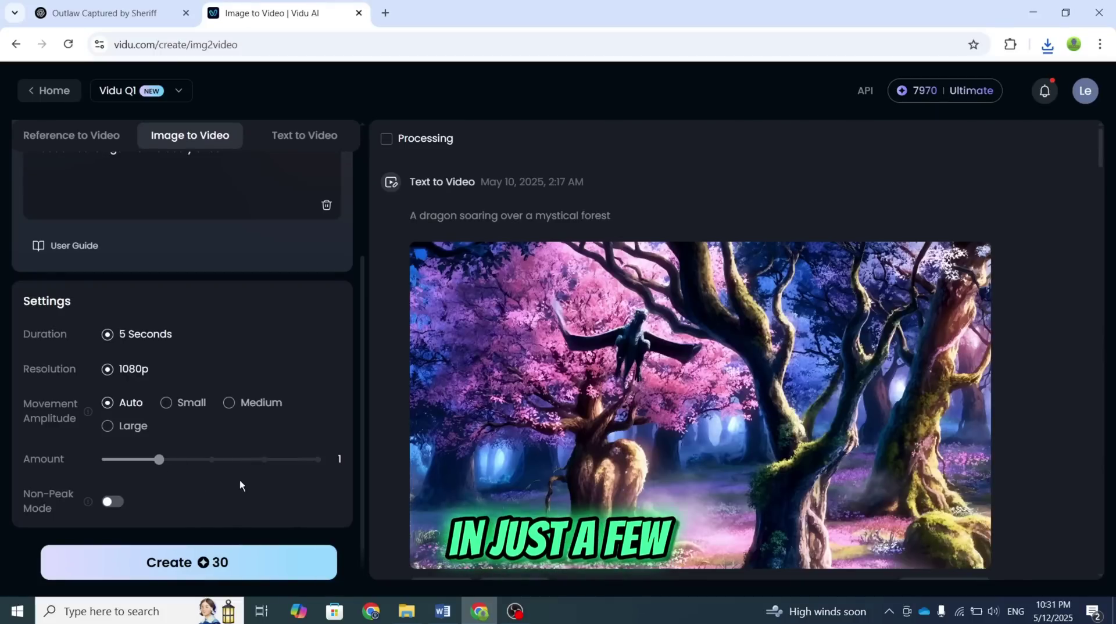
pyautogui.click(244, 567)
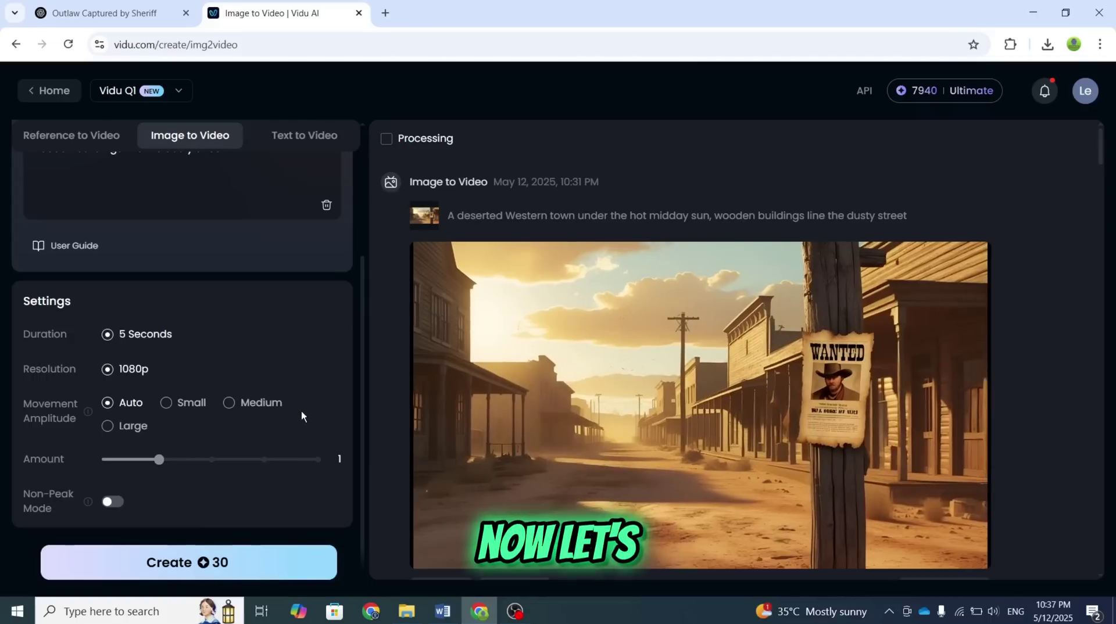
# Step: Paste the Scene 2 sheriff prompt, create its video, then go back to Vidu's home page
pyautogui.scroll(5, 334, 386)
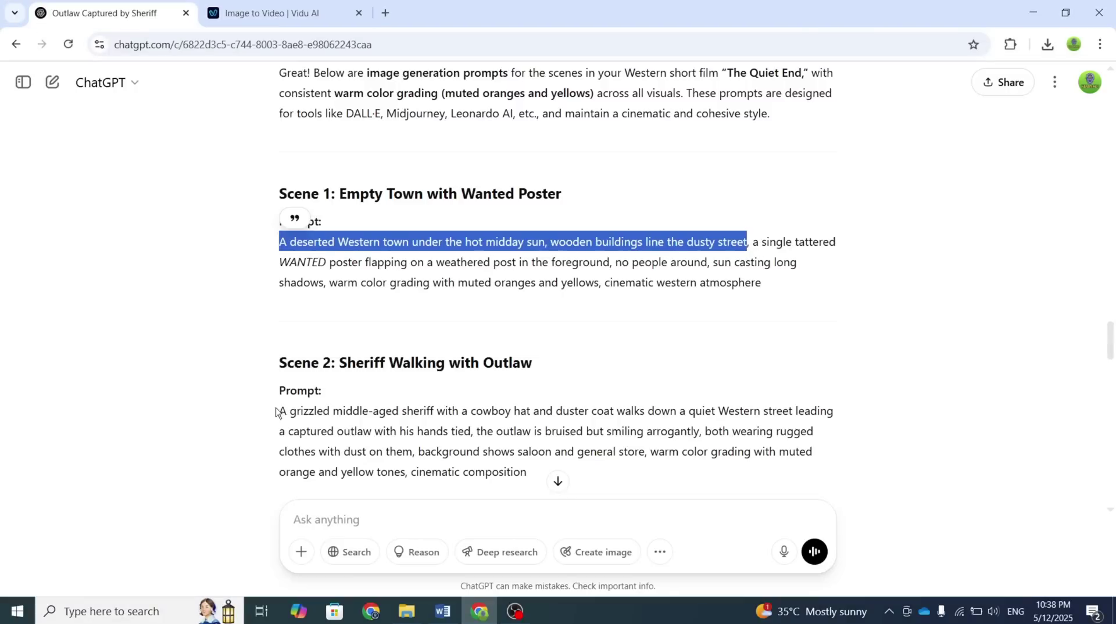
pyautogui.moveTo(458, 411); pyautogui.dragTo(471, 431)
pyautogui.hotkey('ctrl', 'c')
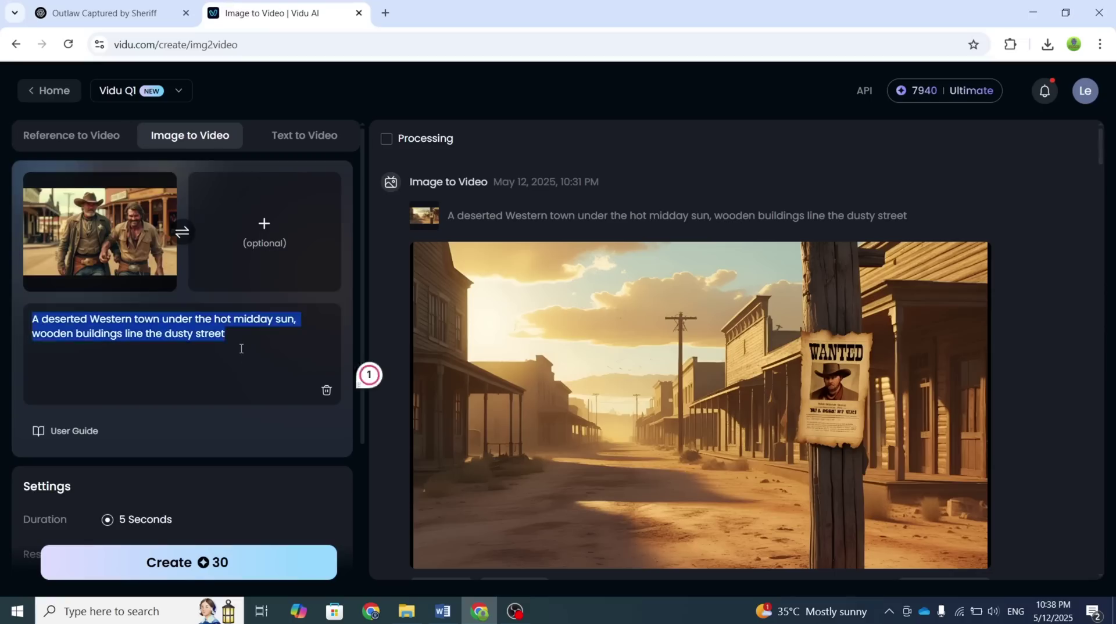
pyautogui.hotkey('ctrl', 'v')
pyautogui.click(237, 561)
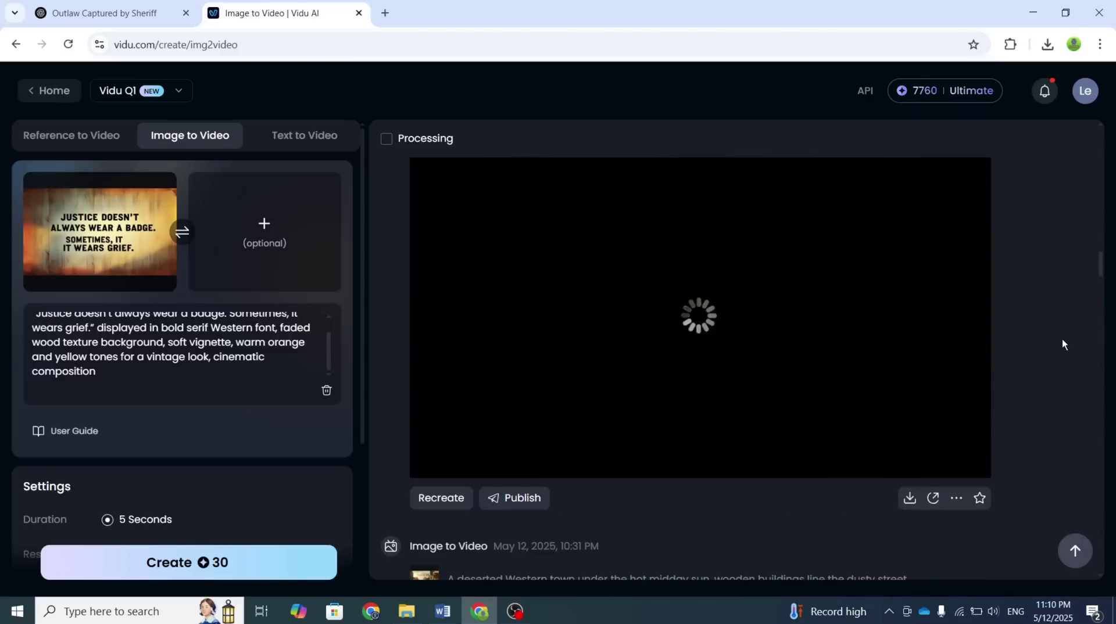
pyautogui.scroll(-7, 1072, 338)
pyautogui.scroll(8, 1072, 344)
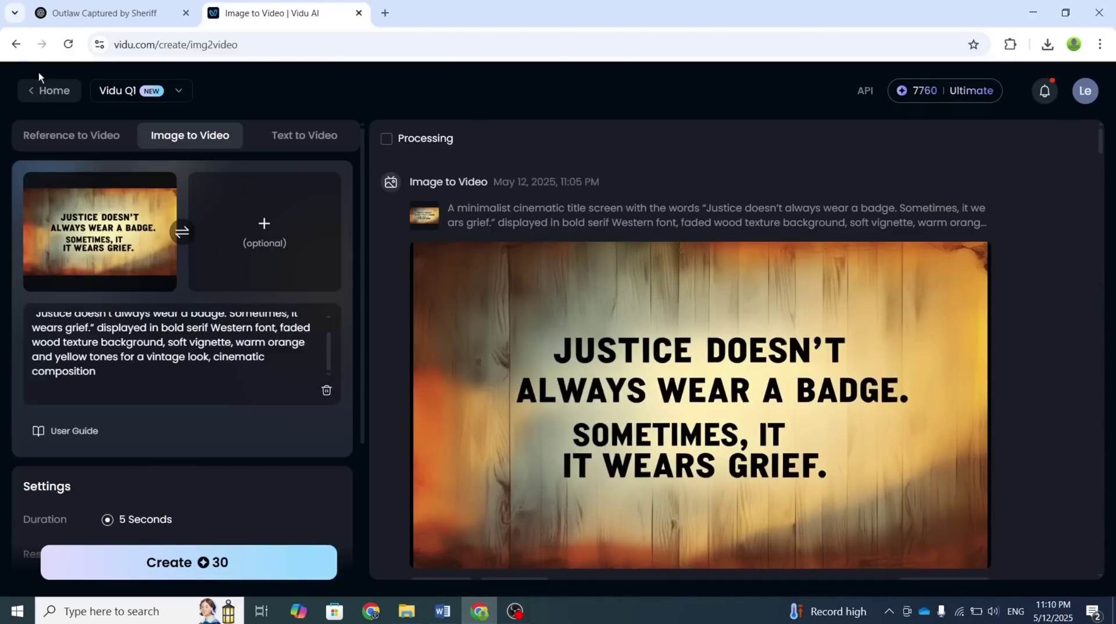
pyautogui.click(50, 90)
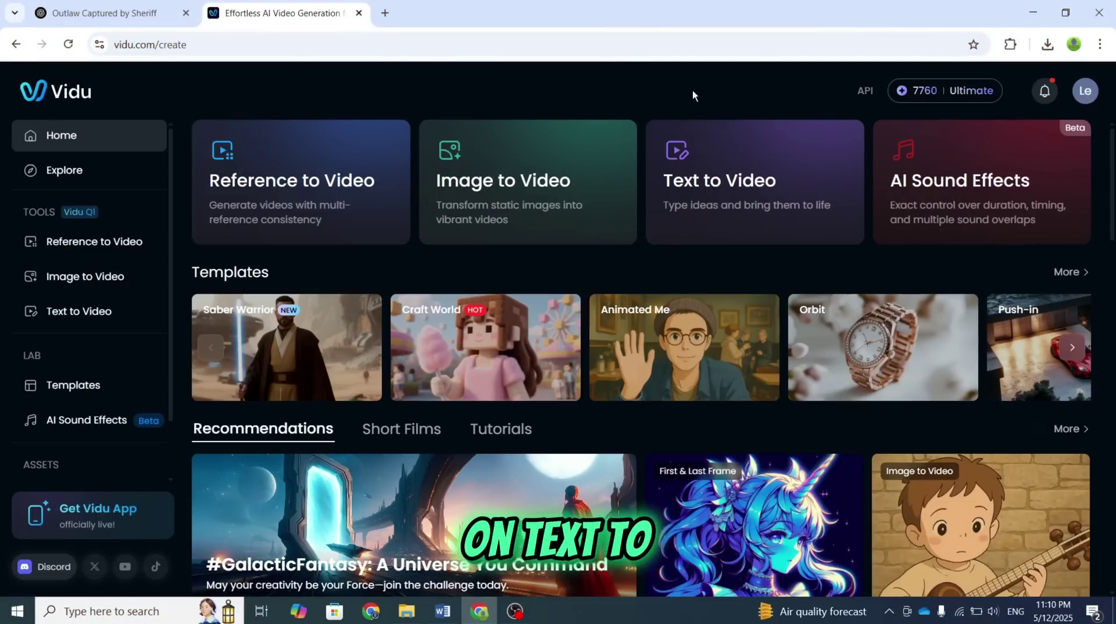
# Step: Create a 5-second 1080p Text to Video clip from the full Scene 1 deserted-town prompt copied from ChatGPT
pyautogui.click(761, 208)
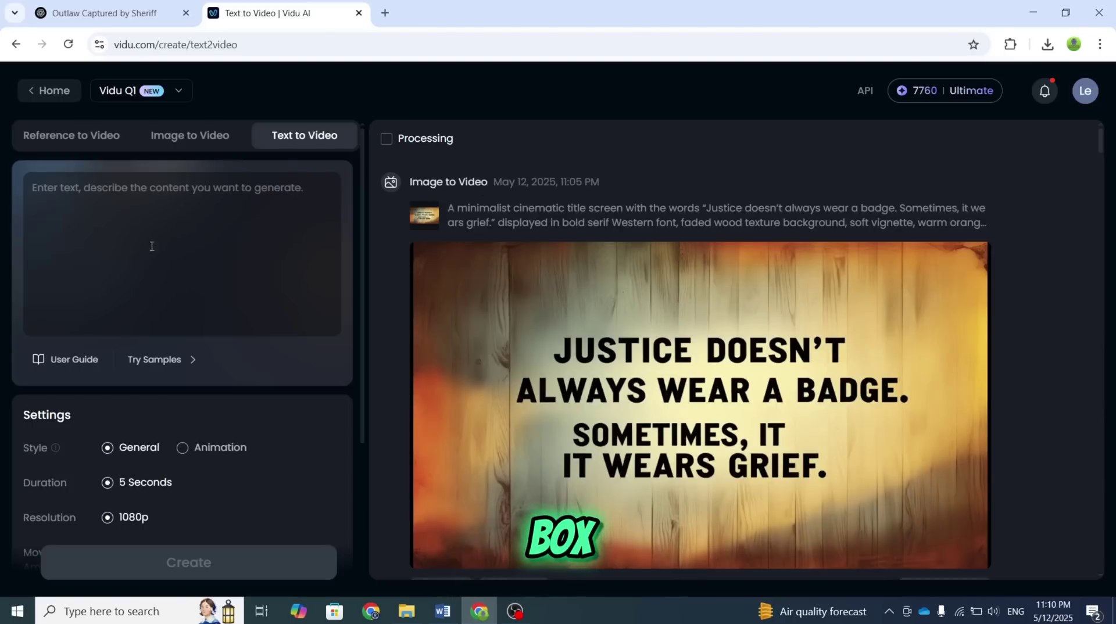
pyautogui.click(105, 13)
pyautogui.scroll(5, 528, 213)
pyautogui.scroll(10, 530, 214)
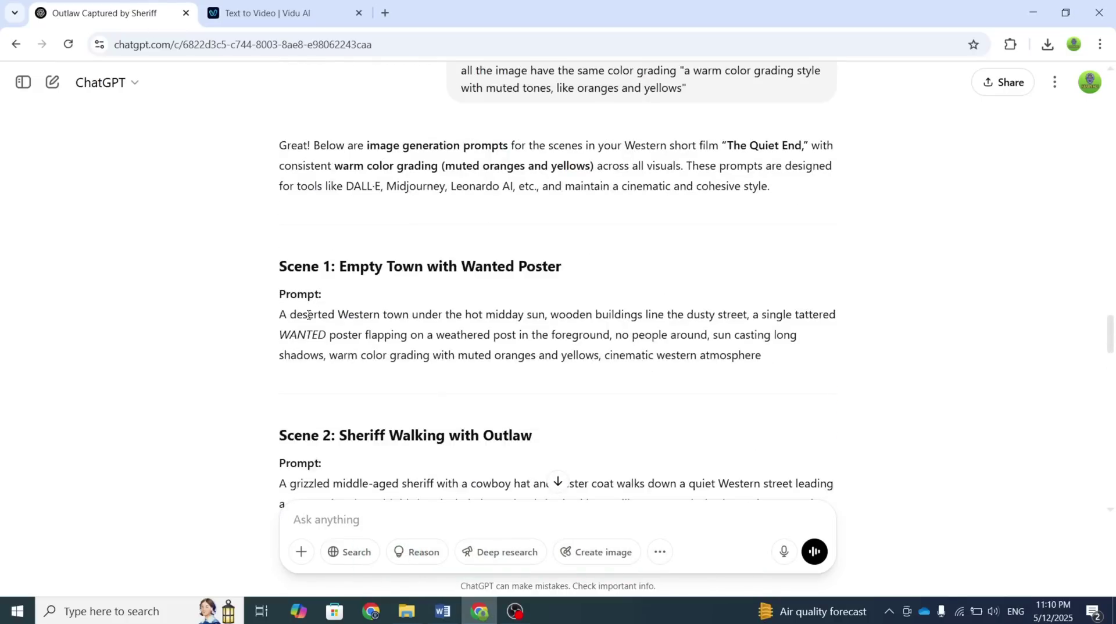
pyautogui.moveTo(279, 316); pyautogui.dragTo(762, 358)
pyautogui.hotkey('ctrl', 'c')
pyautogui.click(267, 13)
pyautogui.click(201, 209)
pyautogui.hotkey('ctrl', 'v')
pyautogui.scroll(-3, 243, 314)
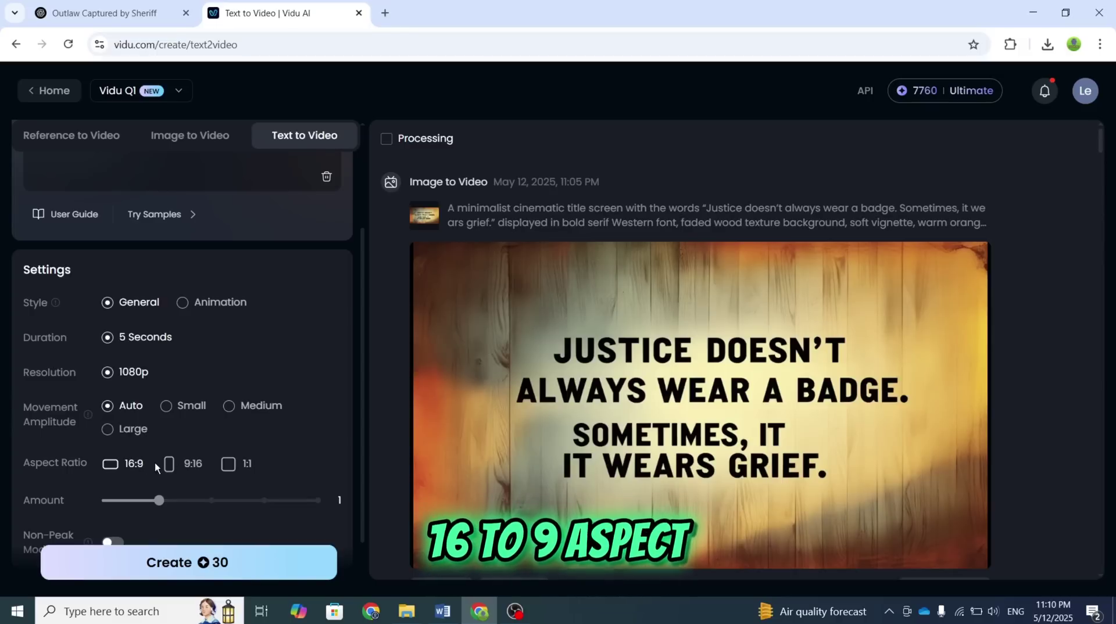
pyautogui.scroll(-1, 230, 470)
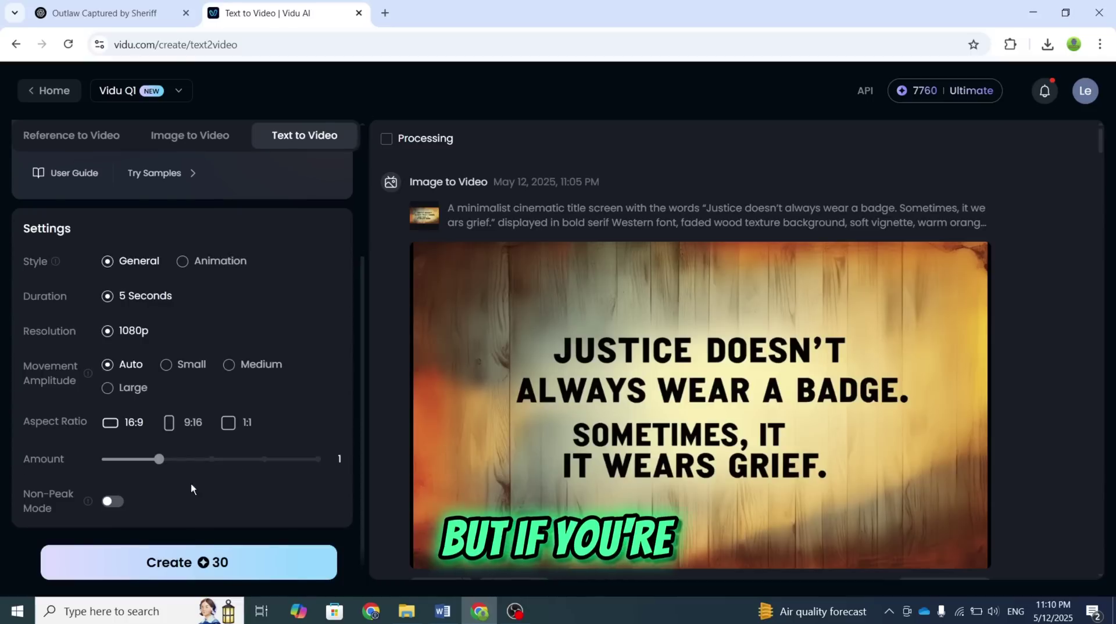
pyautogui.click(194, 567)
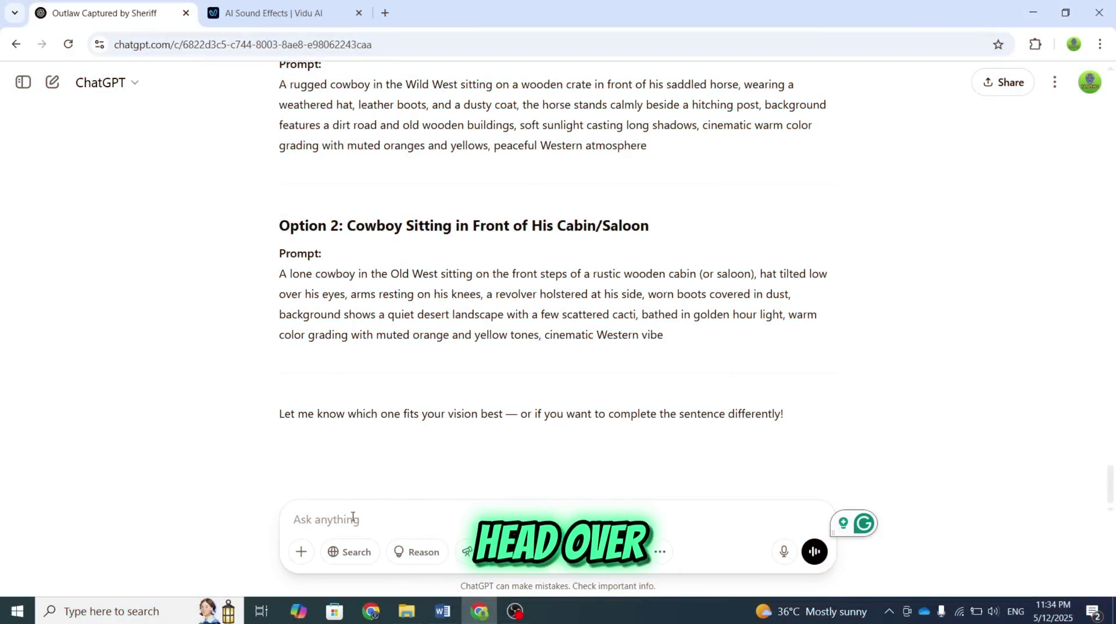
# Step: Send the request for scene-by-scene sound prompts, review them and select the Scene 1 sound prompt
pyautogui.press('Return')
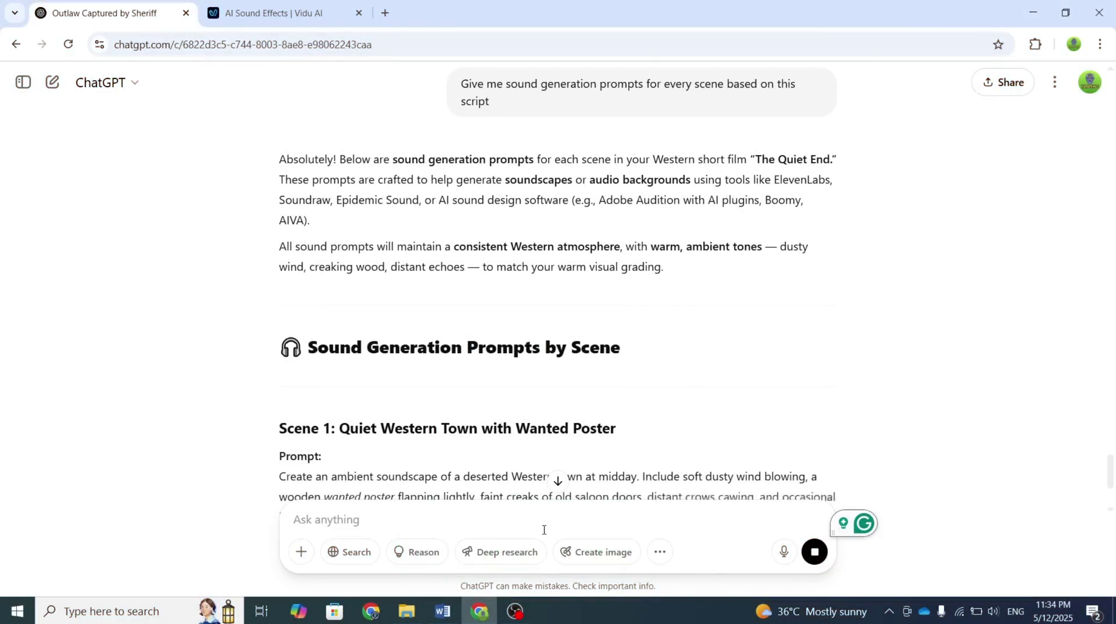
pyautogui.scroll(-5, 764, 403)
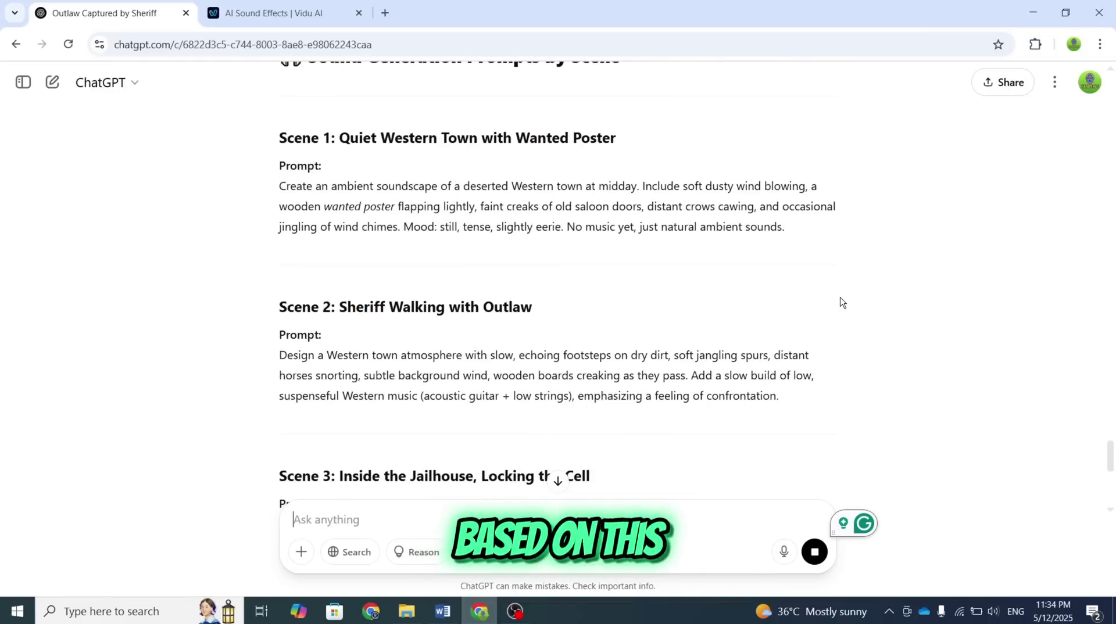
pyautogui.scroll(-9, 842, 302)
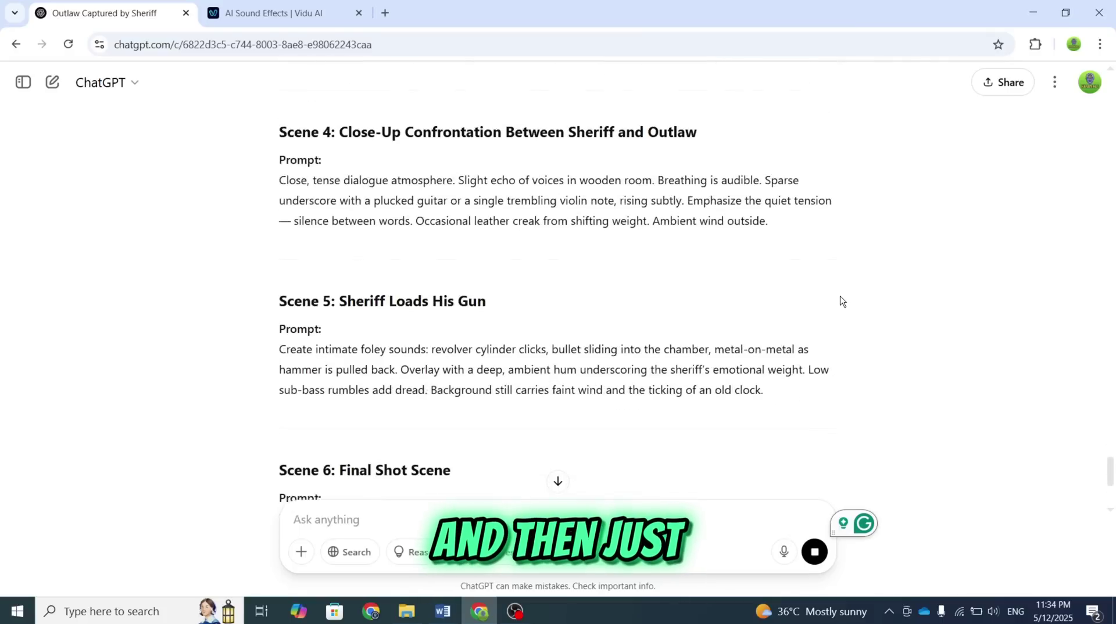
pyautogui.scroll(-8, 841, 302)
pyautogui.scroll(4, 842, 302)
pyautogui.scroll(14, 842, 301)
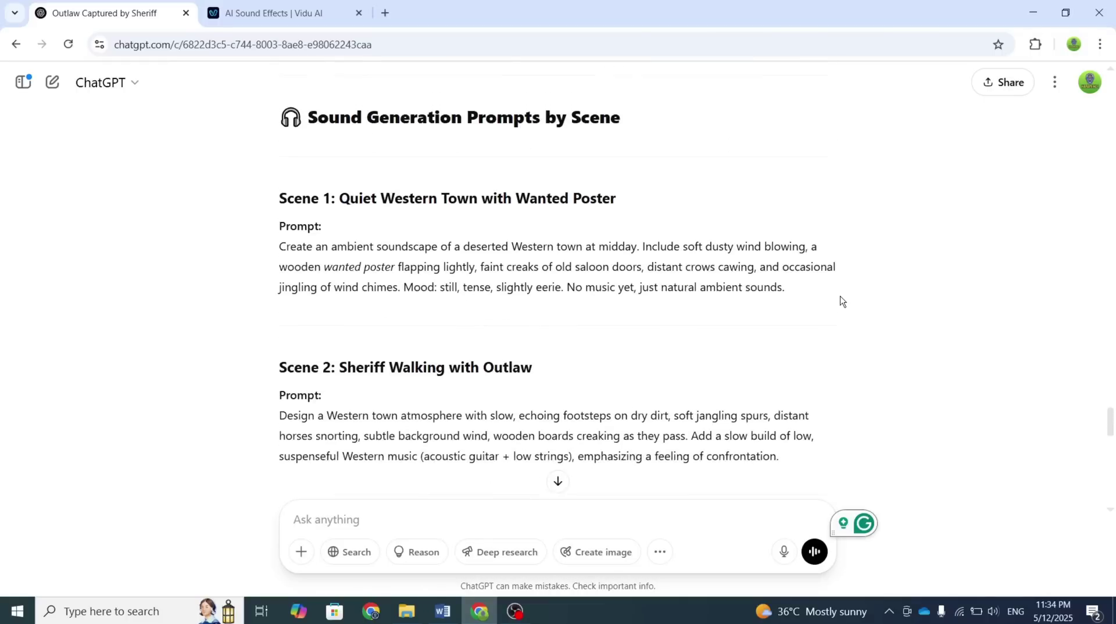
pyautogui.scroll(1, 842, 301)
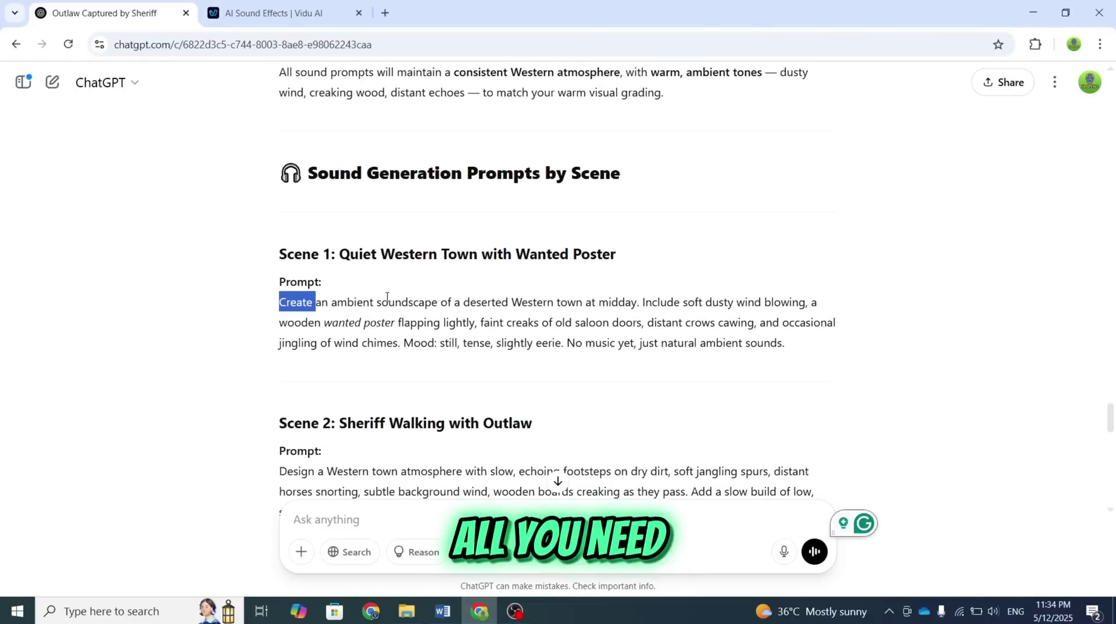
pyautogui.moveTo(386, 297); pyautogui.dragTo(778, 348)
pyautogui.hotkey('ctrl', 'Tab')
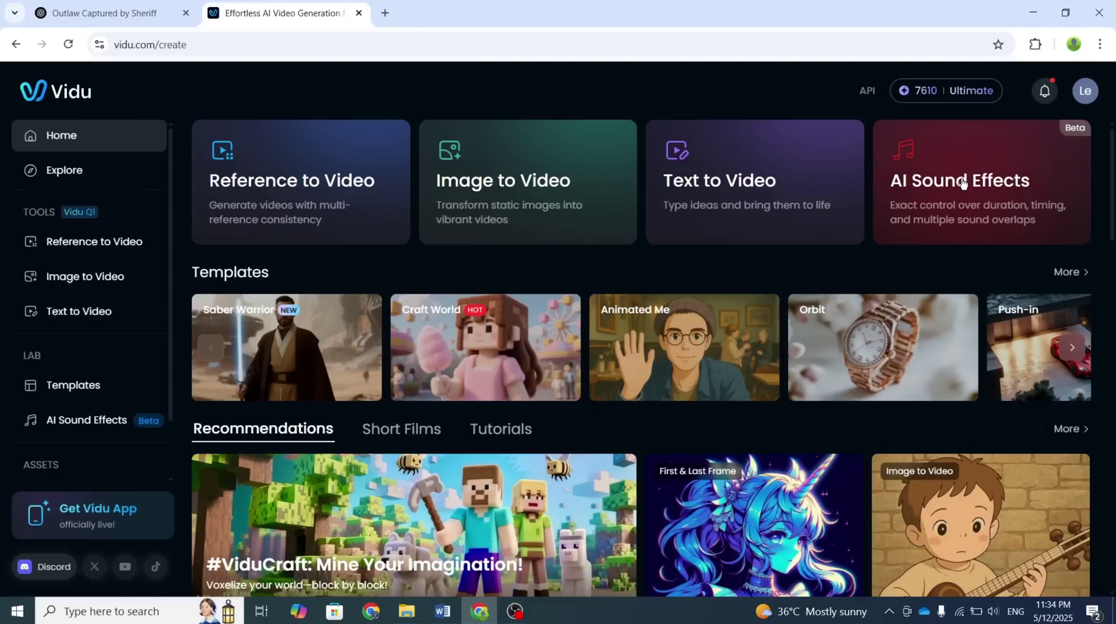
# Step: Paste the deserted-town ambience prompt into Vidu's AI Sound Effects generator
pyautogui.click(963, 183)
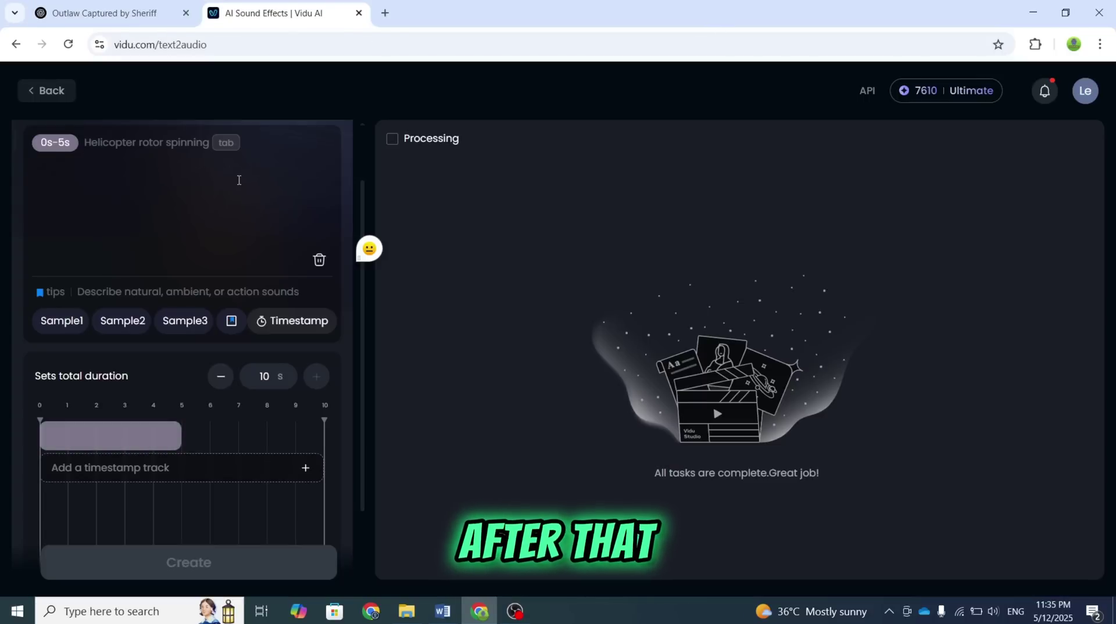
pyautogui.hotkey('ctrl', 'v')
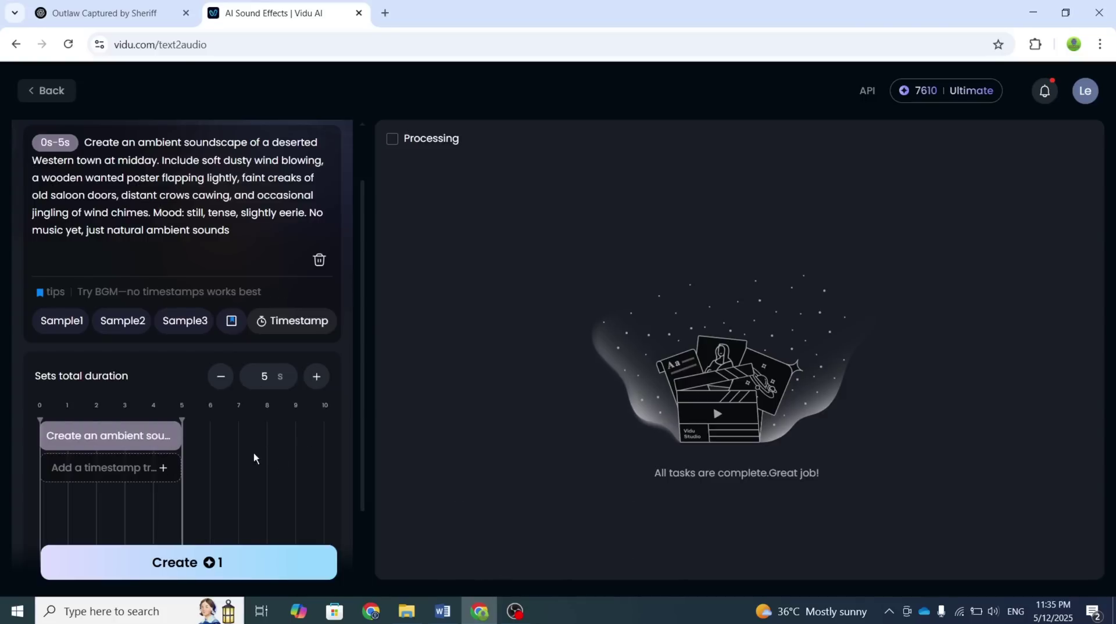
pyautogui.scroll(-2, 293, 436)
pyautogui.scroll(2, 309, 430)
pyautogui.scroll(-2, 331, 412)
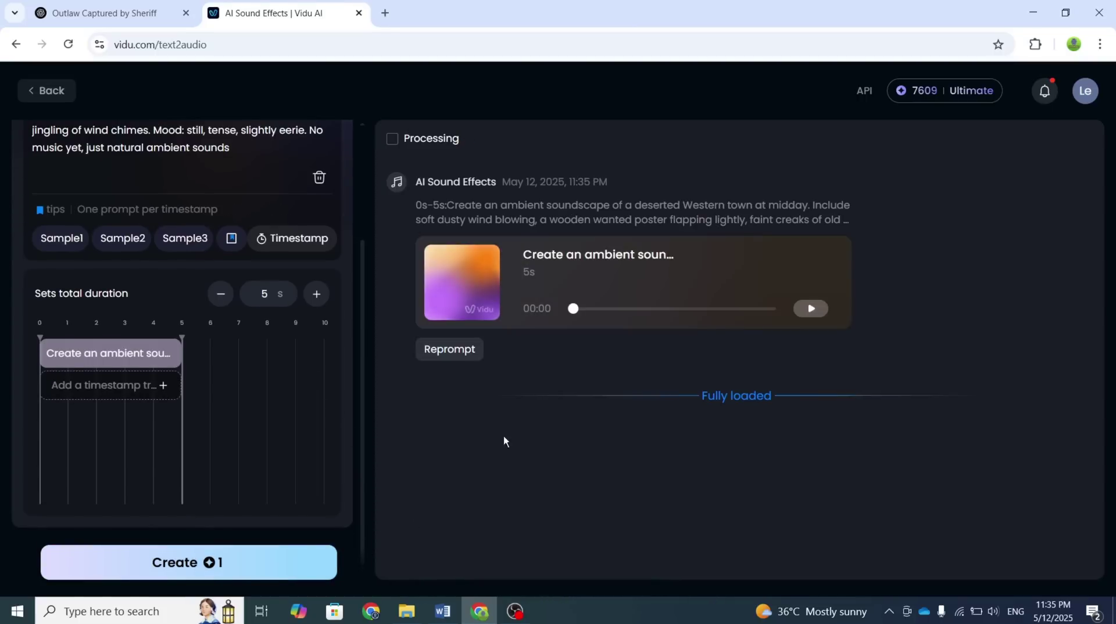
# Step: Replace it with the Western town footsteps prompt and generate that 5-second sound effect
pyautogui.hotkey('ctrl', 'Tab')
pyautogui.hotkey('ctrl', 'Tab')
pyautogui.hotkey('ctrl', 'a')
pyautogui.hotkey('ctrl', 'v')
pyautogui.press('BackSpace')
pyautogui.hotkey('ctrl', 'v')
pyautogui.click(189, 562)
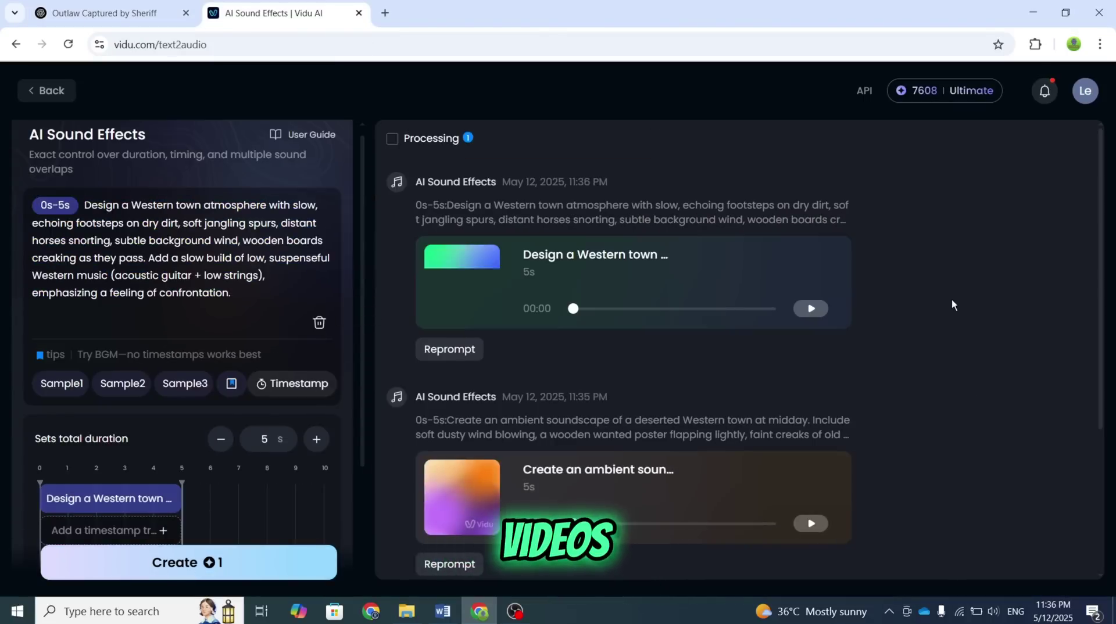
# Step: Copy the Scene 3 jailhouse prompt from ChatGPT and generate its sound effect
pyautogui.hotkey('ctrl', 'Tab')
pyautogui.tripleClick(300, 367)
pyautogui.hotkey('ctrl', 'c')
pyautogui.hotkey('ctrl', 'Tab')
pyautogui.hotkey('ctrl', 'a')
pyautogui.press('BackSpace')
pyautogui.hotkey('ctrl', 'v')
pyautogui.click(302, 549)
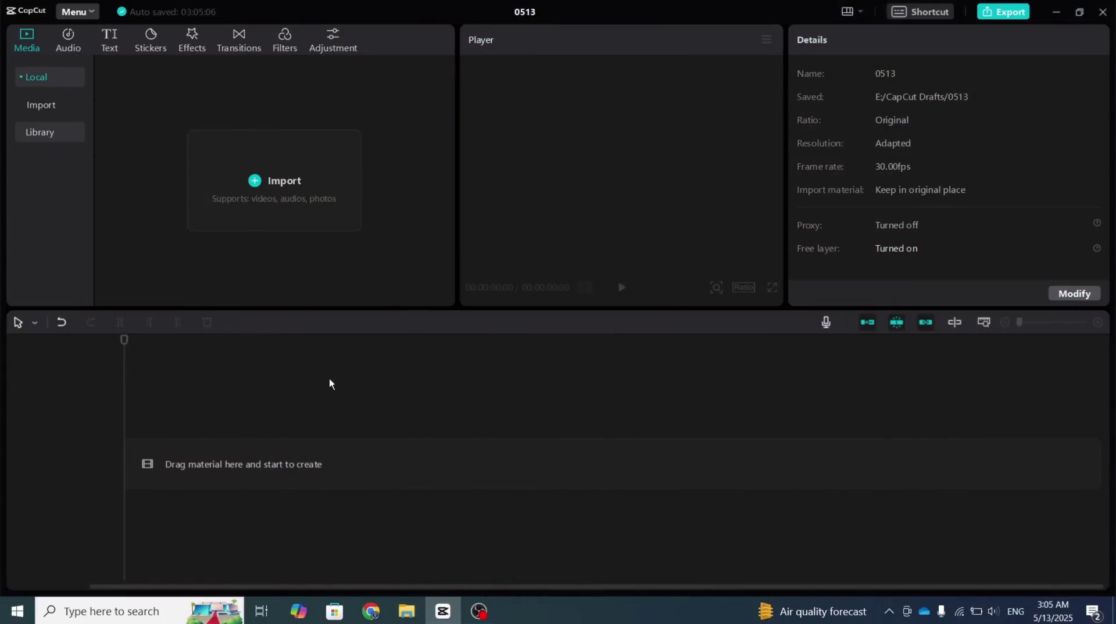
# Step: Import all the Vidu audio and video files from the folder into CapCut
pyautogui.click(302, 199)
pyautogui.hotkey('ctrl', 'a')
pyautogui.press('Return')
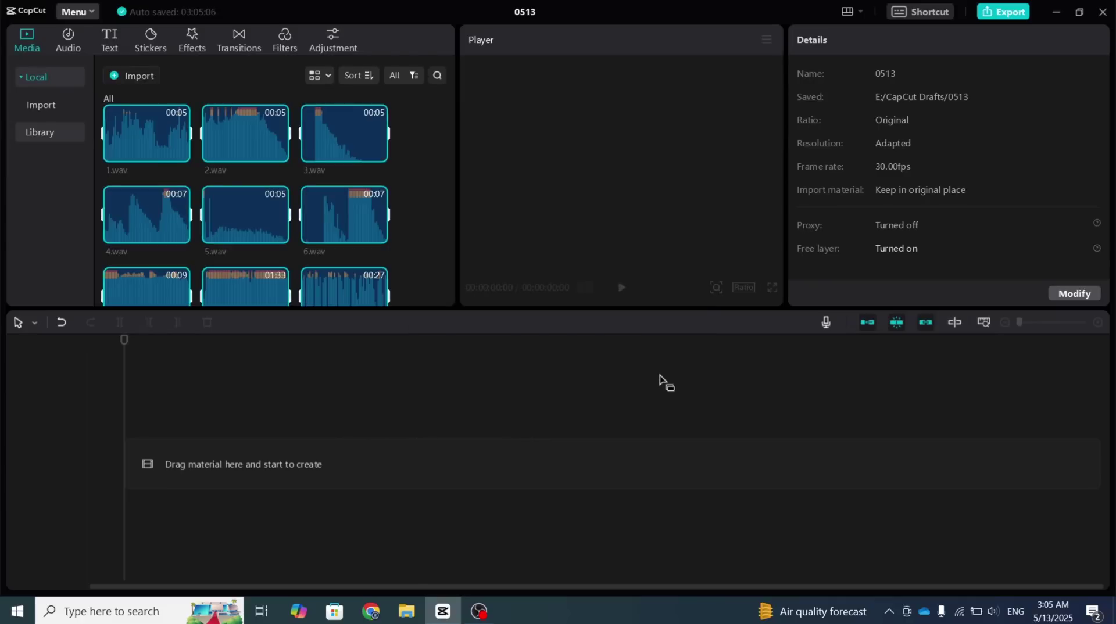
# Step: Line up the western mp4 clips in order on the timeline, starting with the street clip, for 41 seconds
pyautogui.scroll(-5, 407, 233)
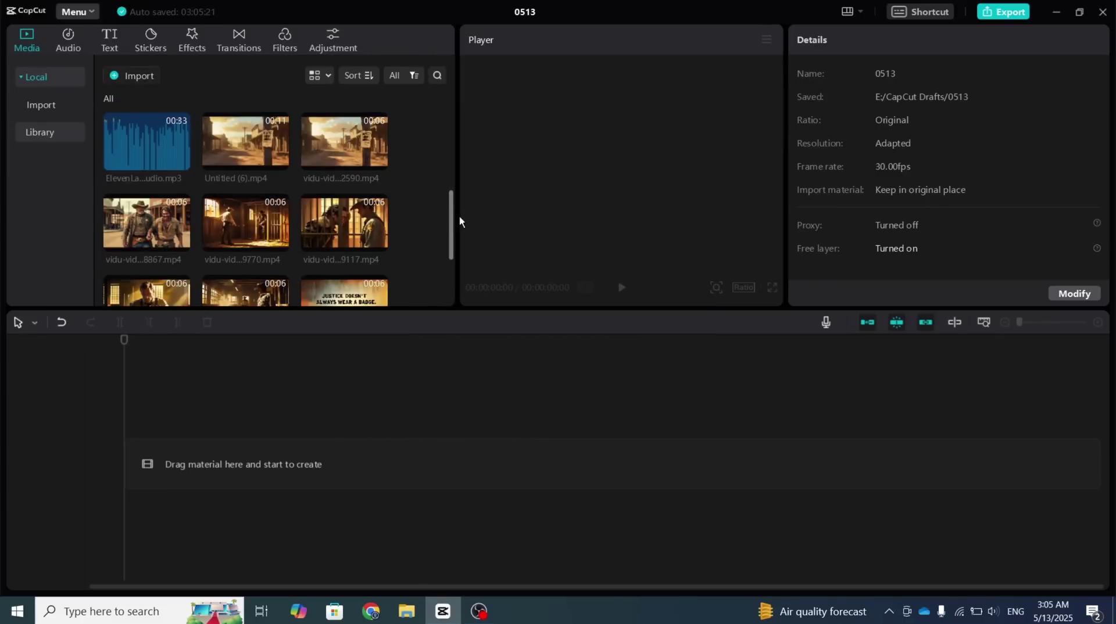
pyautogui.moveTo(236, 309); pyautogui.dragTo(139, 465)
pyautogui.moveTo(175, 239); pyautogui.dragTo(450, 453)
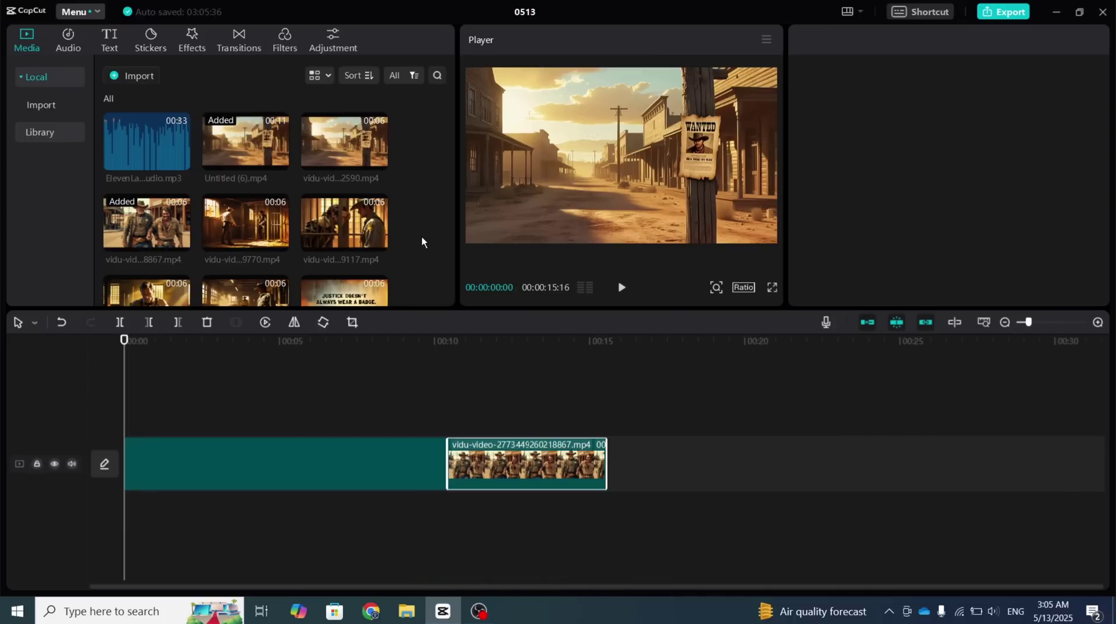
pyautogui.scroll(-1, 422, 242)
pyautogui.moveTo(242, 157); pyautogui.dragTo(607, 427)
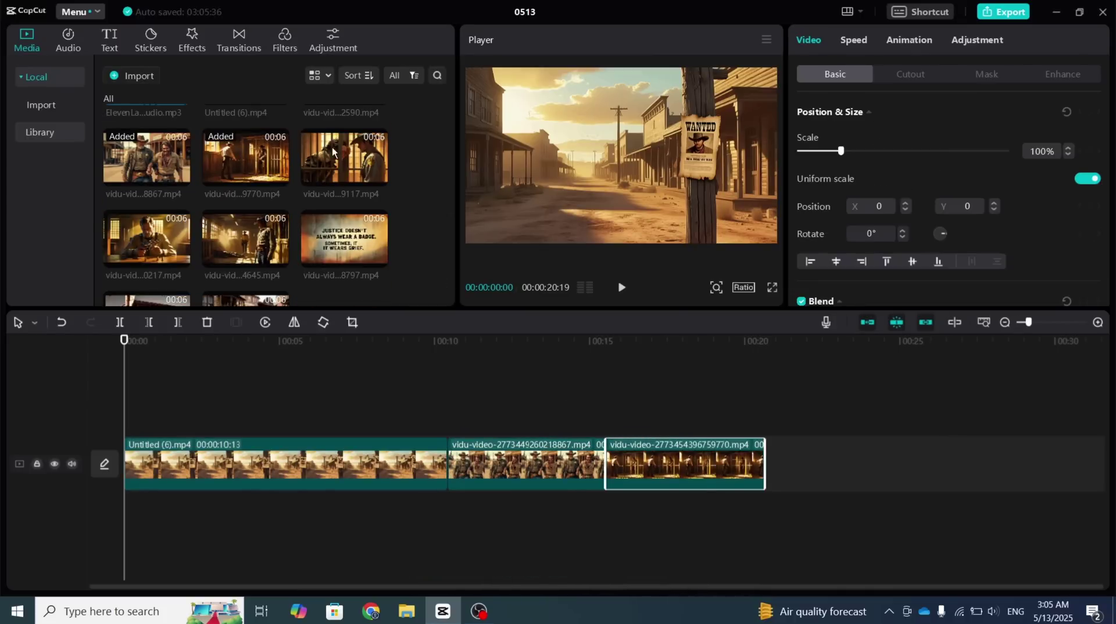
pyautogui.moveTo(332, 152); pyautogui.dragTo(781, 465)
pyautogui.moveTo(194, 249); pyautogui.dragTo(930, 464)
pyautogui.click(952, 375)
pyautogui.hscroll(5, 752, 597)
pyautogui.moveTo(244, 238); pyautogui.dragTo(802, 465)
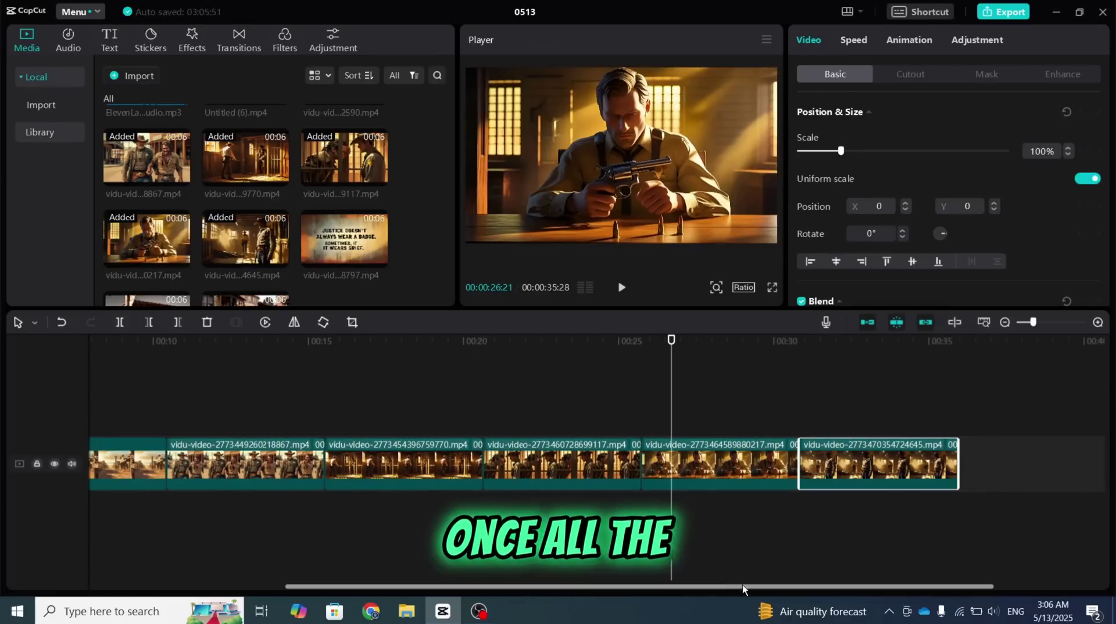
pyautogui.moveTo(743, 587); pyautogui.dragTo(545, 586)
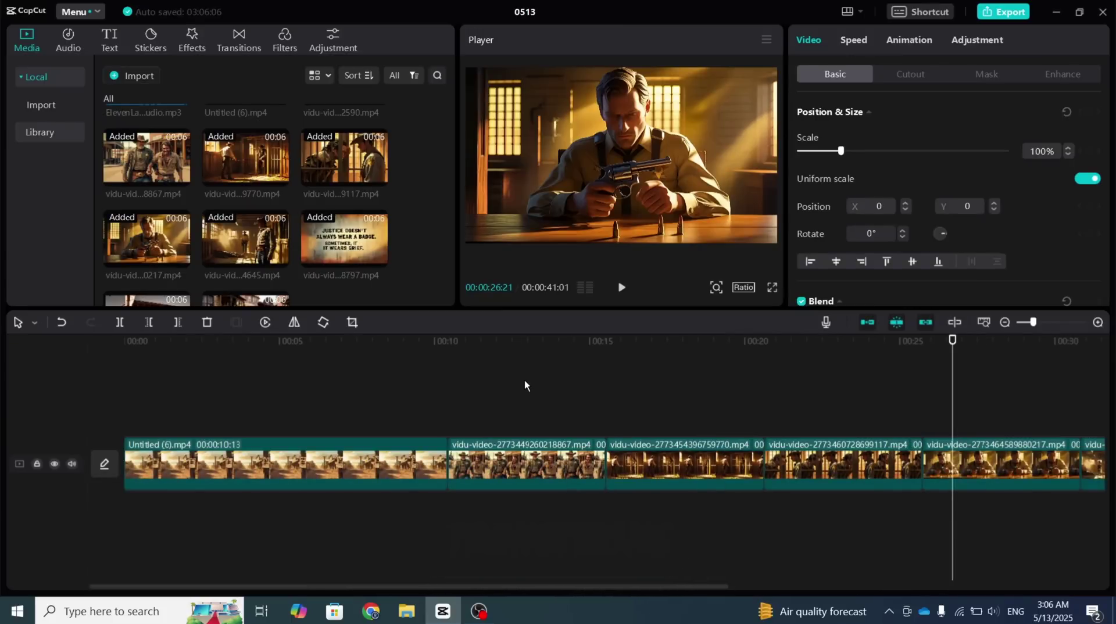
# Step: Place 0.5-second Black Fade transitions at every boundary between the clips
pyautogui.click(249, 39)
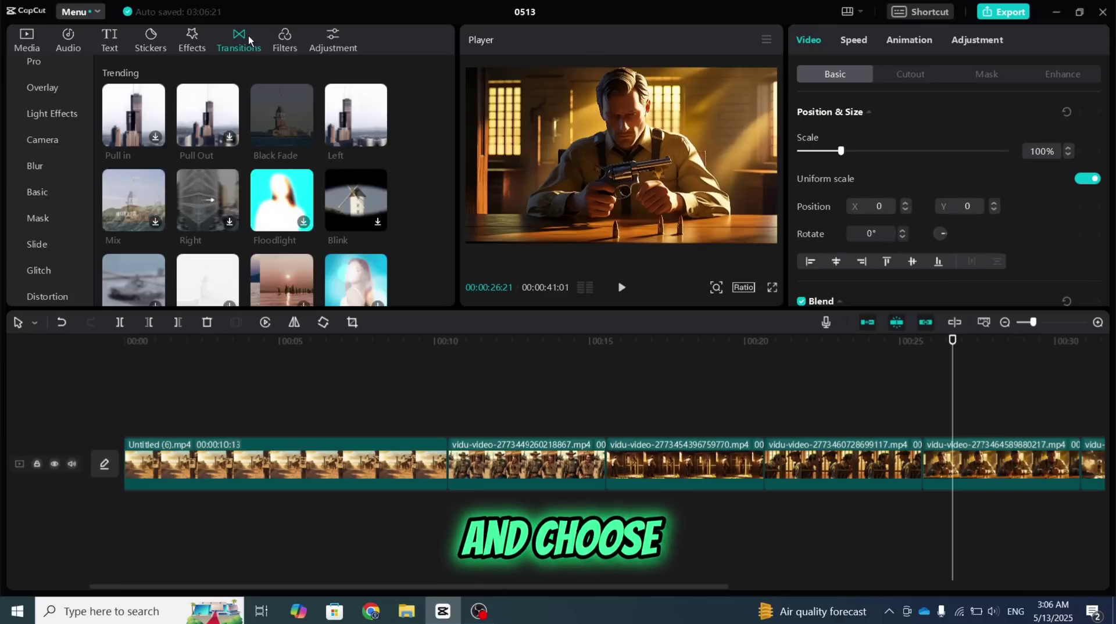
pyautogui.moveTo(279, 126); pyautogui.dragTo(406, 409)
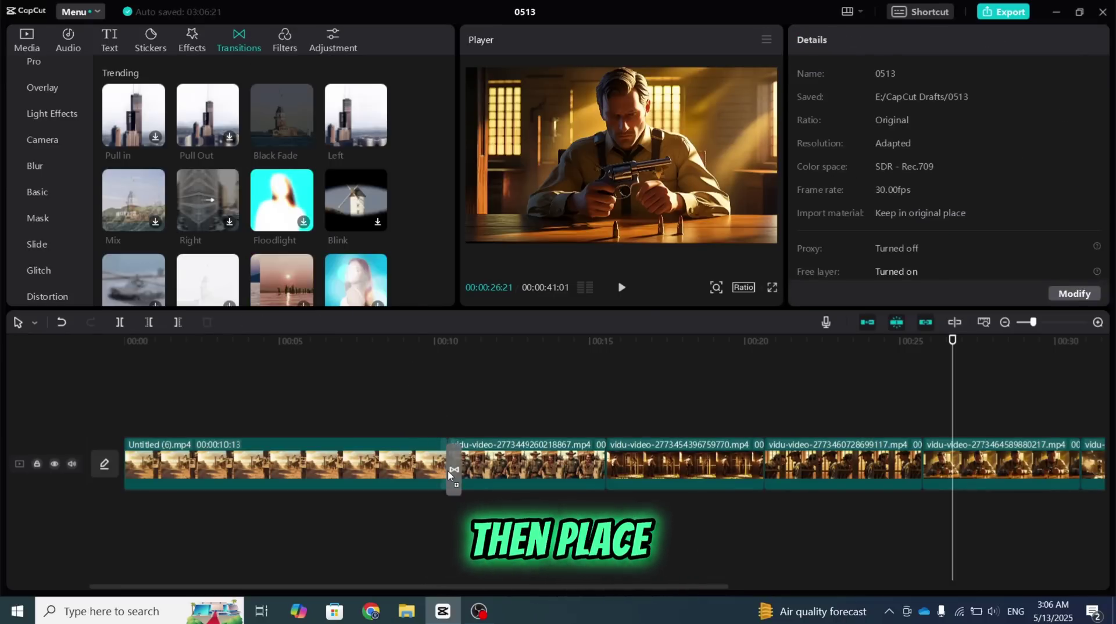
pyautogui.moveTo(440, 465); pyautogui.dragTo(445, 465)
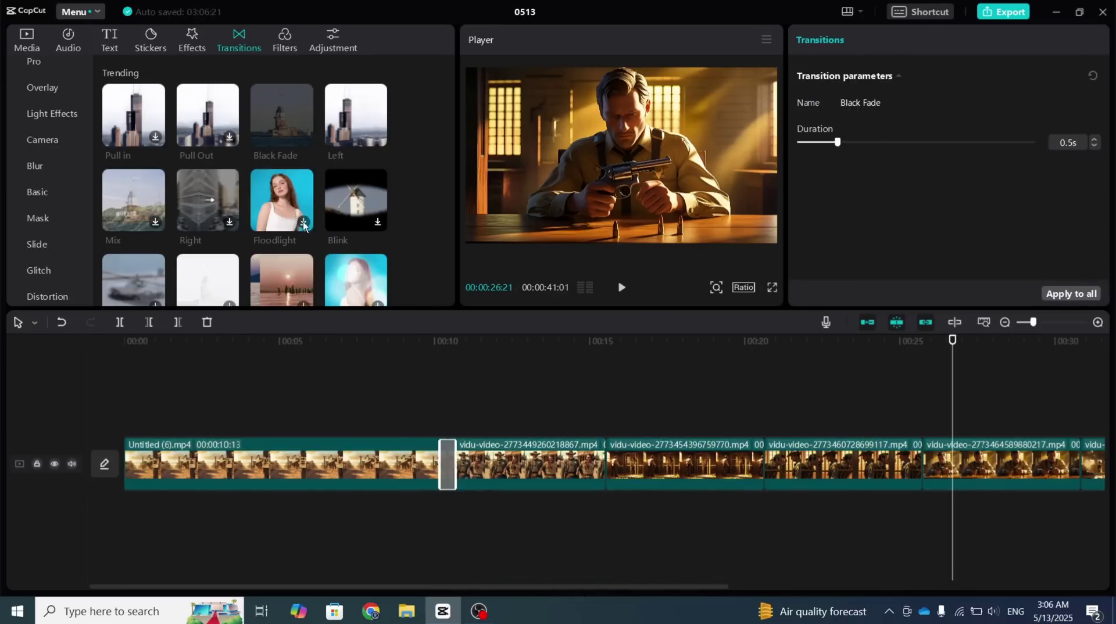
pyautogui.moveTo(282, 116); pyautogui.dragTo(606, 465)
pyautogui.moveTo(781, 437); pyautogui.dragTo(763, 464)
pyautogui.hscroll(5, 687, 590)
pyautogui.click(303, 137)
pyautogui.click(303, 137)
# Step: Lay the Clear filter at strength 100 across the whole sequence
pyautogui.hscroll(-5, 619, 593)
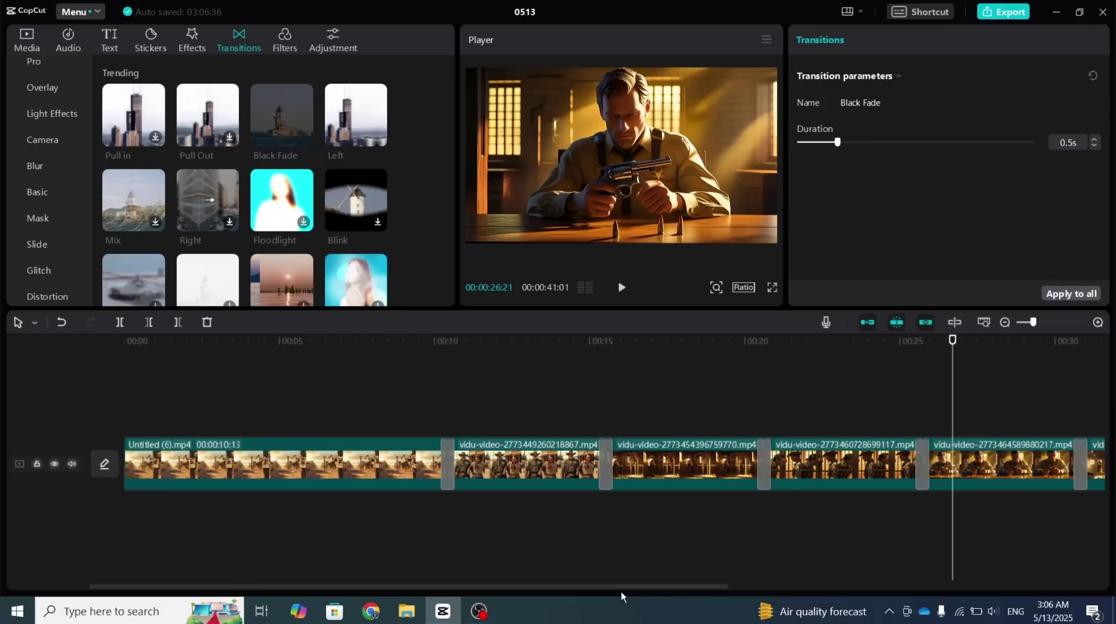
pyautogui.click(285, 37)
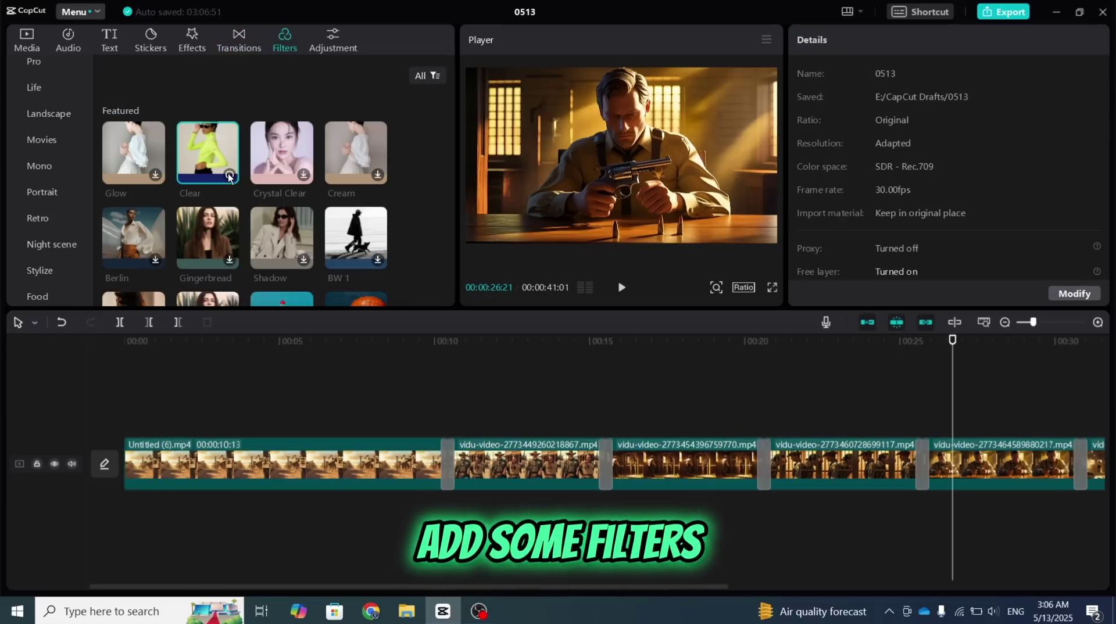
pyautogui.moveTo(230, 178); pyautogui.dragTo(356, 425)
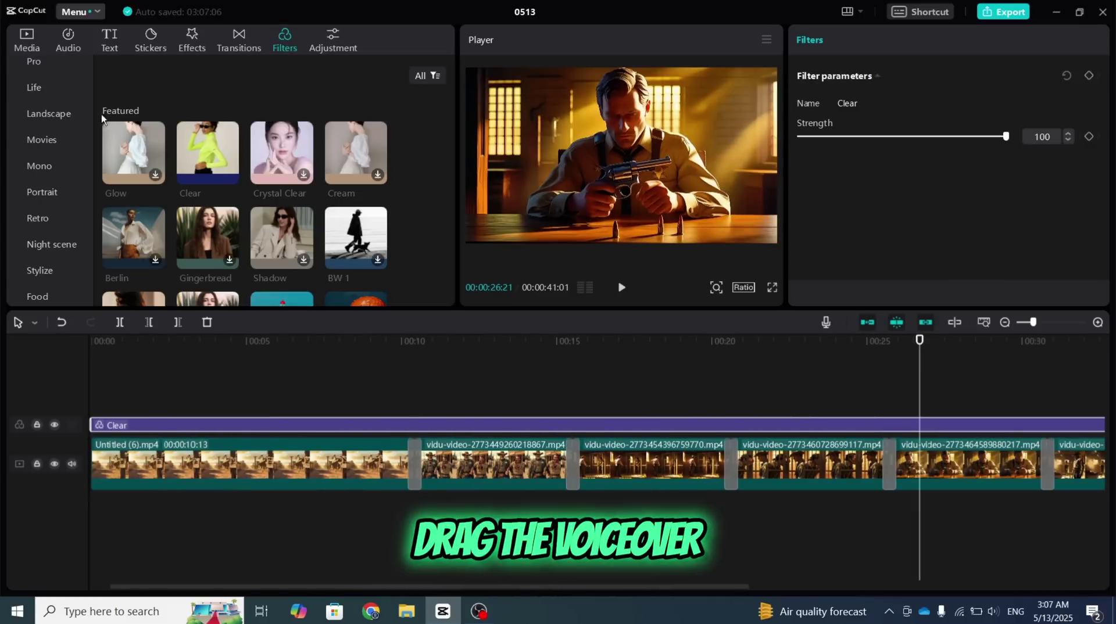
# Step: Place sound effects 1.wav through 6.wav on the audio track, leaving out 7.wav
pyautogui.click(26, 38)
pyautogui.scroll(-5, 349, 221)
pyautogui.scroll(3, 383, 240)
pyautogui.moveTo(146, 145); pyautogui.dragTo(117, 511)
pyautogui.moveTo(246, 145); pyautogui.dragTo(441, 511)
pyautogui.moveTo(344, 145); pyautogui.dragTo(598, 512)
pyautogui.click(180, 243)
pyautogui.click(279, 243)
pyautogui.click(378, 243)
pyautogui.scroll(-2, 244, 233)
pyautogui.click(181, 259)
pyautogui.press('Delete')
# Step: Add the ElevenLabs voiceover on its own audio track and return the playhead to the start
pyautogui.scroll(-2, 378, 256)
pyautogui.click(181, 272)
pyautogui.hscroll(-5, 112, 362)
pyautogui.click(112, 362)
# Step: Generate English auto-captions from the voiceover speech
pyautogui.click(107, 43)
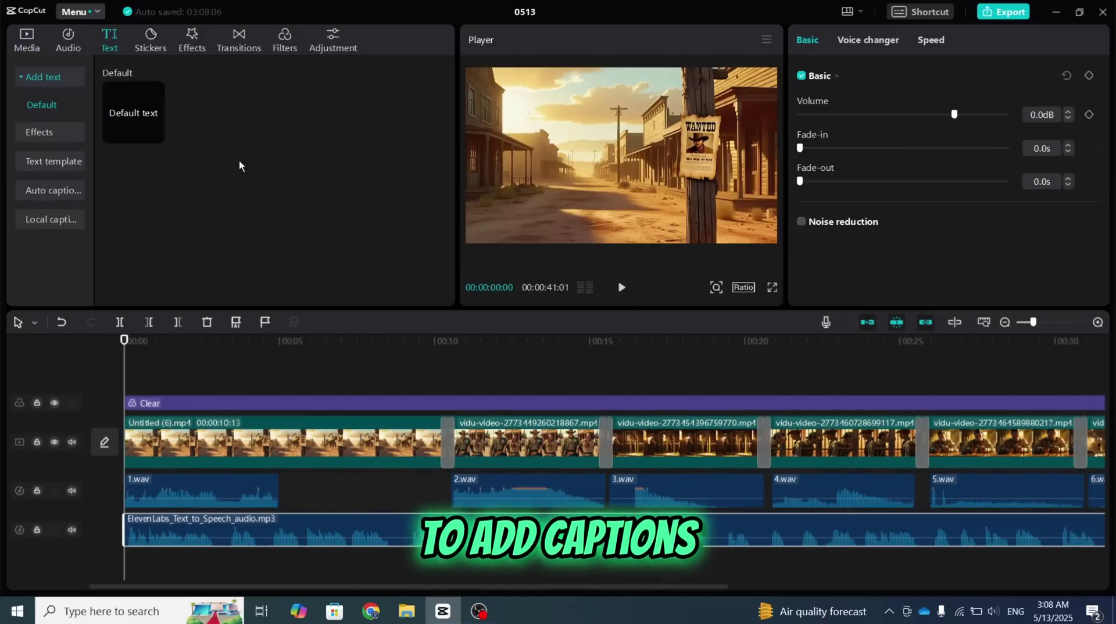
pyautogui.click(61, 190)
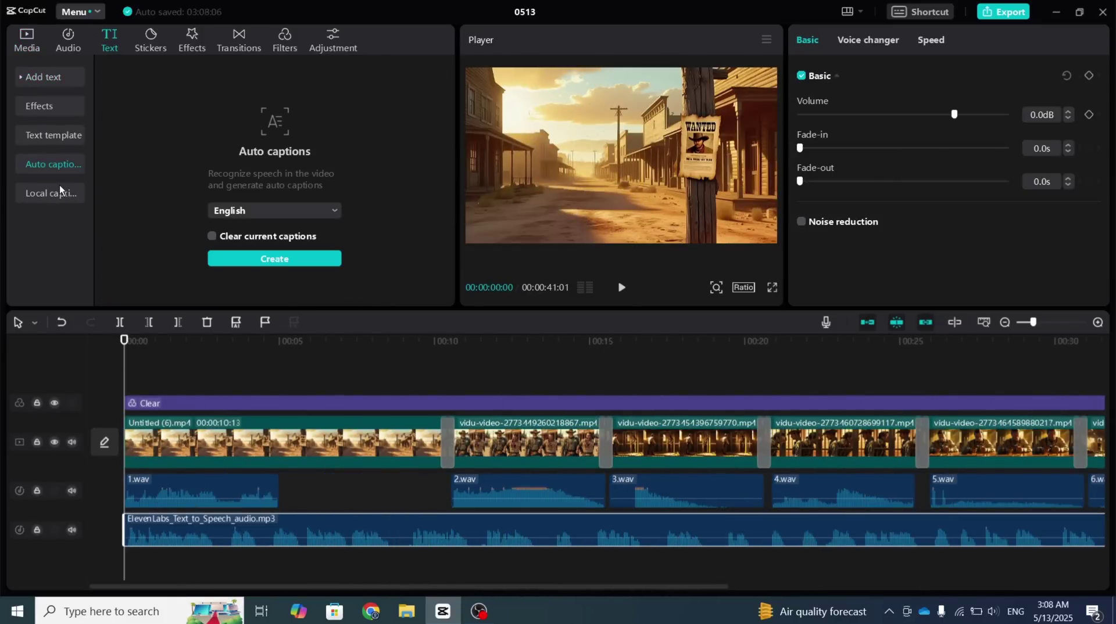
pyautogui.click(253, 263)
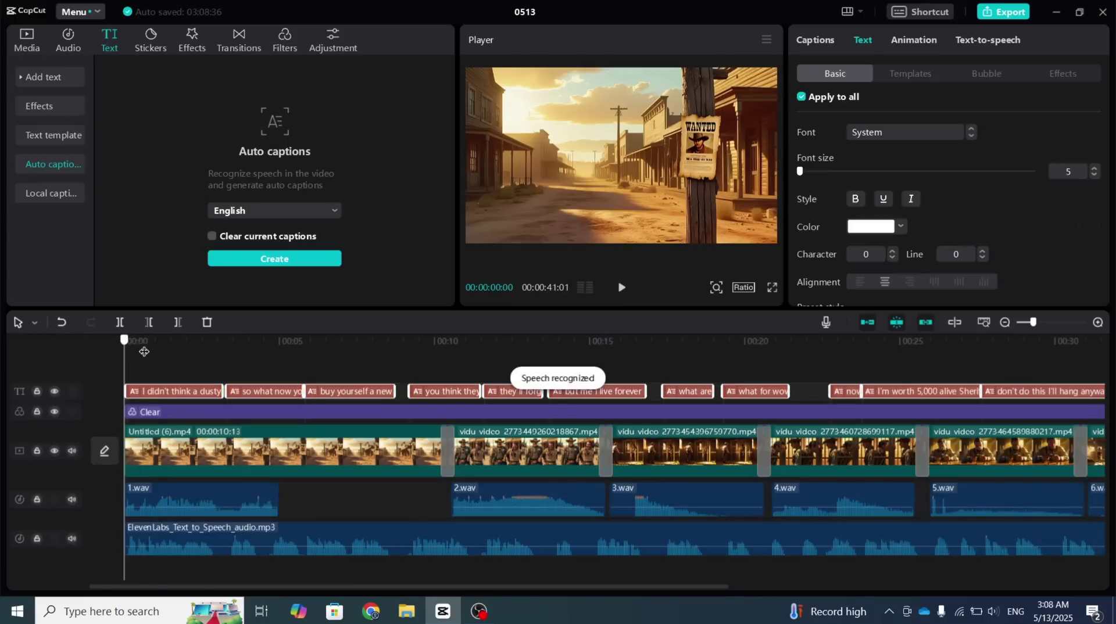
# Step: Style the captions in Bangers-Regular with a black stroke, and shrink the caption box
pyautogui.click(906, 132)
pyautogui.click(869, 237)
pyautogui.scroll(-5, 889, 203)
pyautogui.scroll(1, 910, 171)
pyautogui.scroll(5, 865, 174)
pyautogui.scroll(-8, 872, 192)
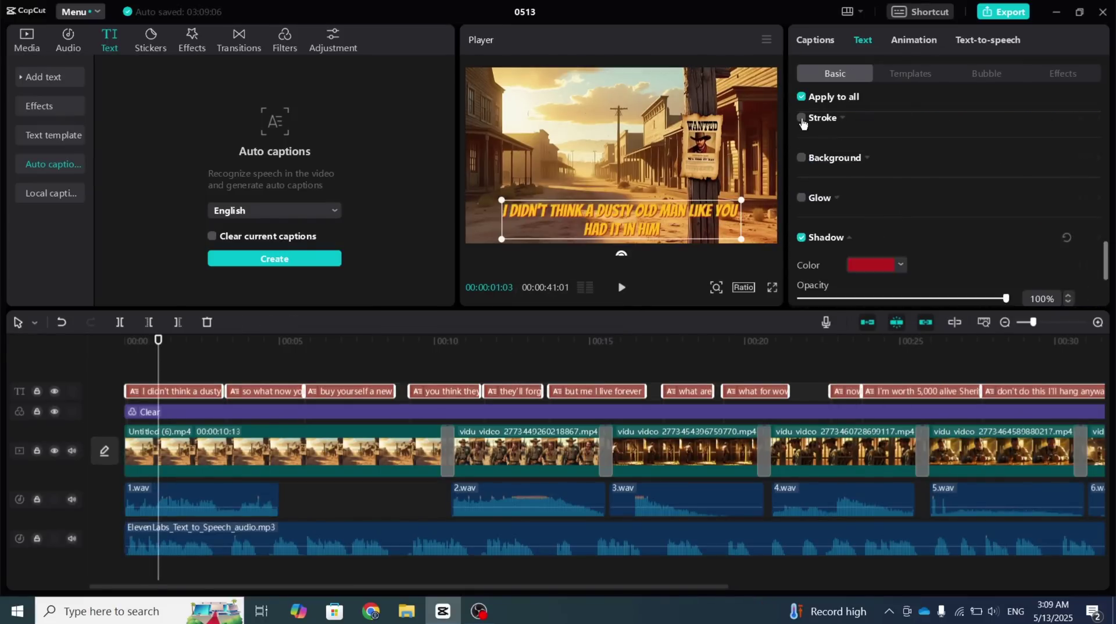
pyautogui.click(801, 117)
pyautogui.moveTo(740, 202); pyautogui.dragTo(730, 206)
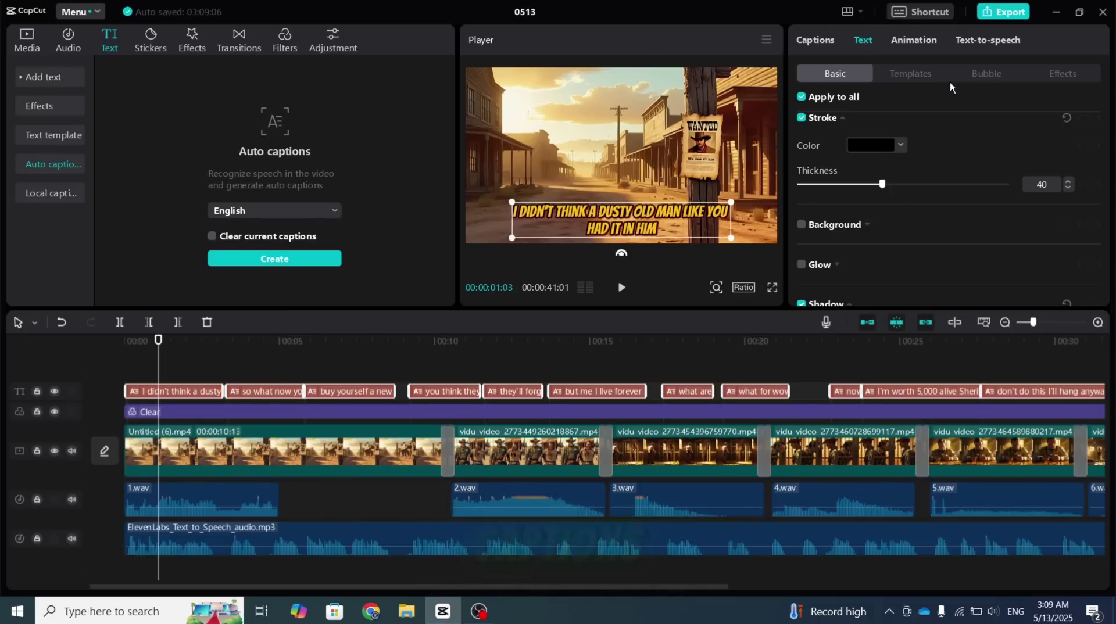
# Step: Give the captions the Typewriter animation
pyautogui.click(916, 40)
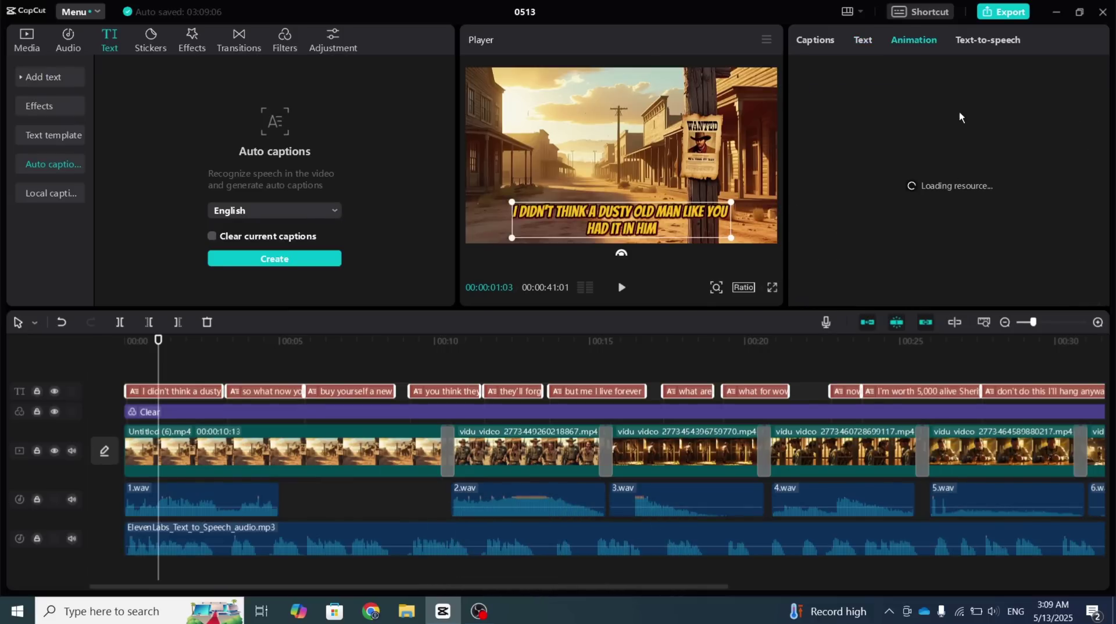
pyautogui.click(1056, 131)
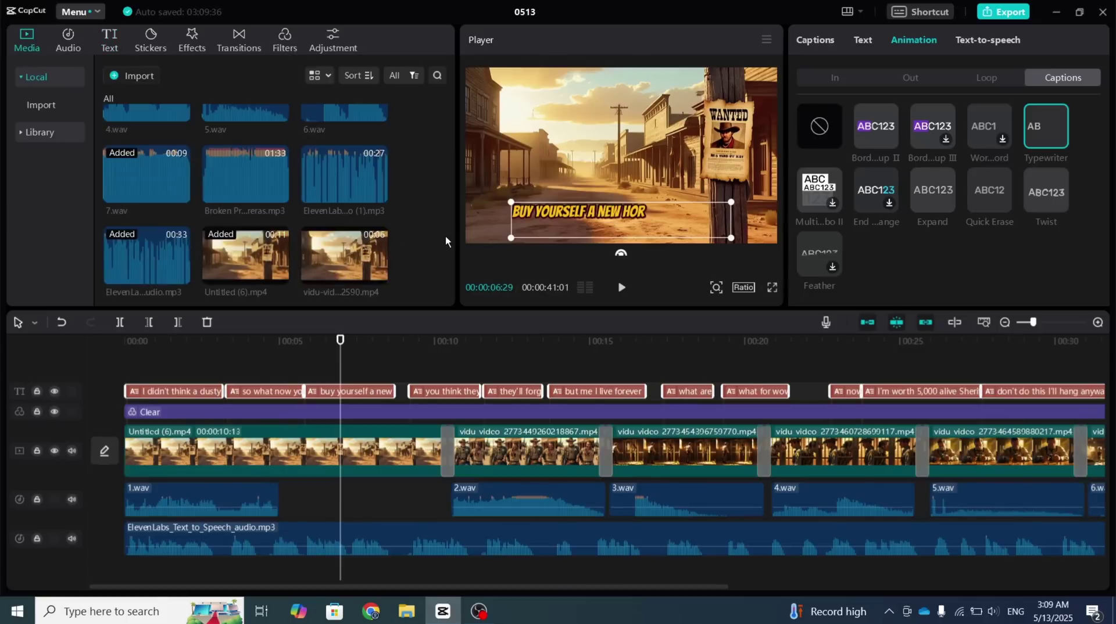
pyautogui.scroll(5, 441, 238)
# Step: Add Broken Promise music at -19.5dB and cut it off at 00:41 where the video ends
pyautogui.scroll(-1, 440, 236)
pyautogui.scroll(-1, 377, 231)
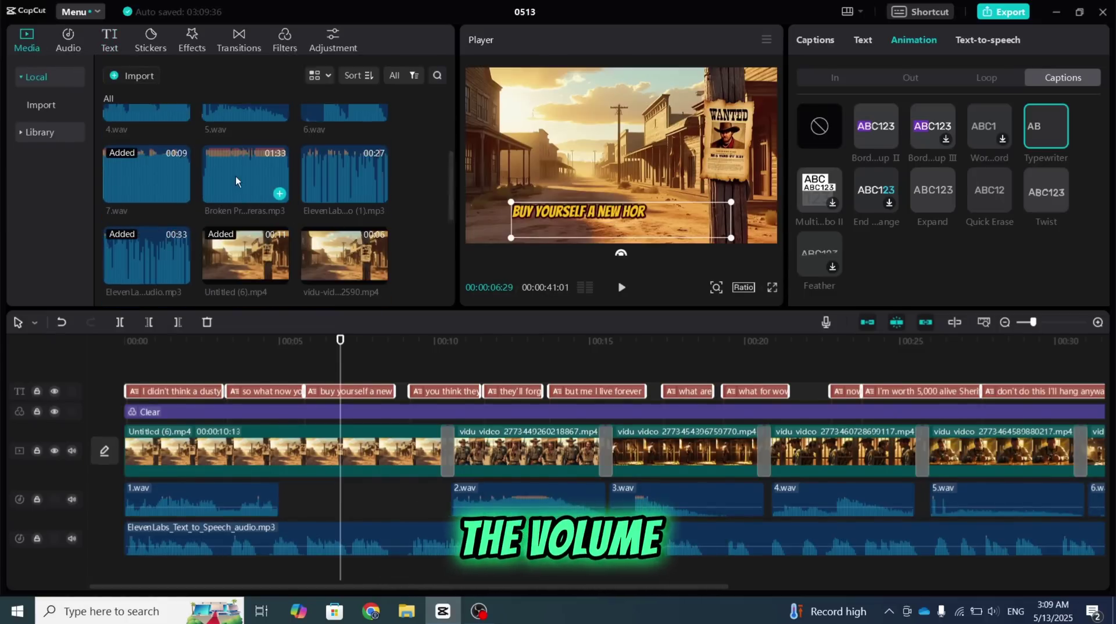
pyautogui.moveTo(276, 187); pyautogui.dragTo(137, 574)
pyautogui.moveTo(955, 114); pyautogui.dragTo(904, 117)
pyautogui.hscroll(5, 987, 465)
pyautogui.click(1007, 341)
pyautogui.scroll(-1, 1059, 495)
pyautogui.hotkey('ctrl', 'b')
pyautogui.press('Delete')
pyautogui.hscroll(-10, 813, 465)
pyautogui.click(323, 343)
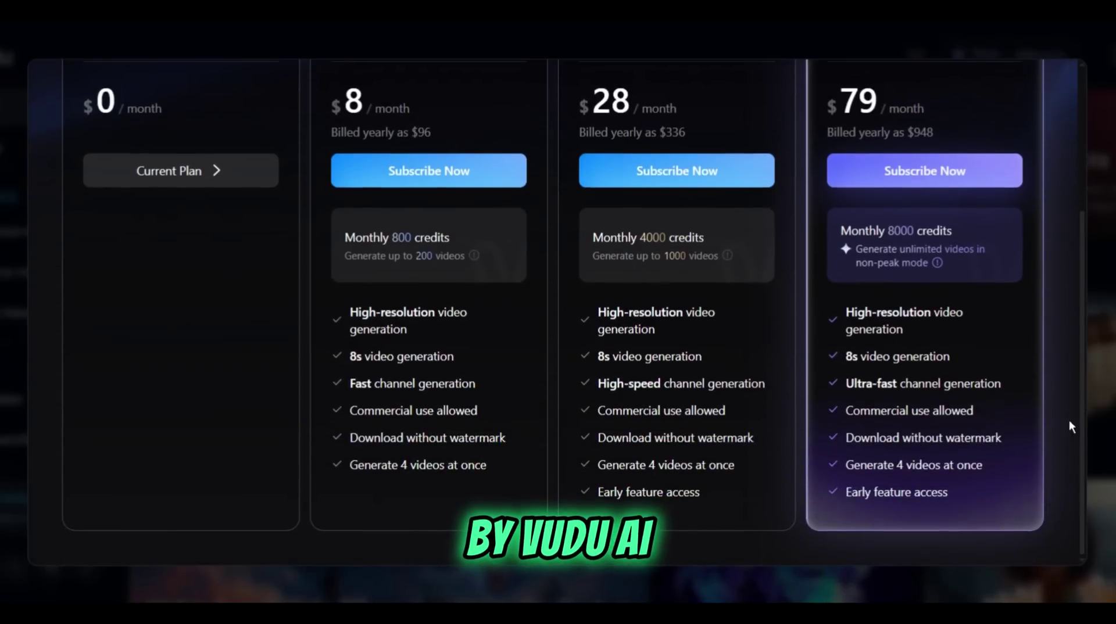
# Step: Switch billing to Monthly: Standard $10, Premium $35, Ultimate $99 per month
pyautogui.scroll(5, 1072, 427)
pyautogui.scroll(-4, 1071, 427)
pyautogui.scroll(-1, 1068, 419)
pyautogui.scroll(4, 1069, 419)
pyautogui.click(668, 130)
pyautogui.scroll(-4, 1068, 249)
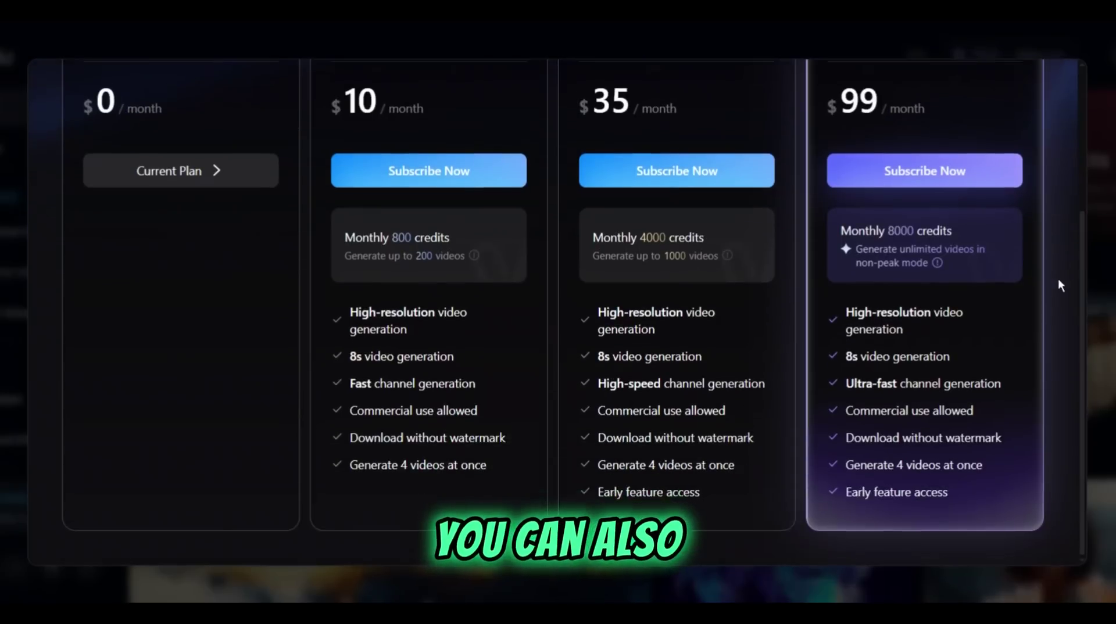